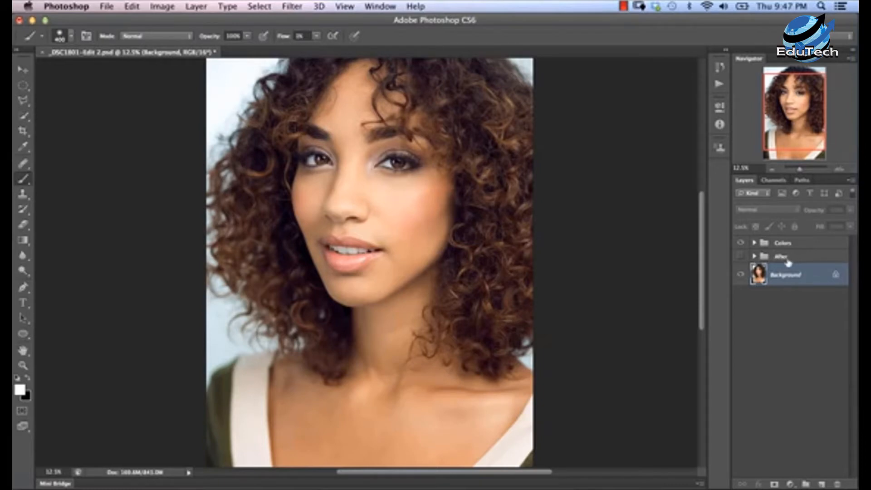
Compare the portrait with the After group shown and hidden, leaving the group hidden.
click(740, 257)
click(740, 258)
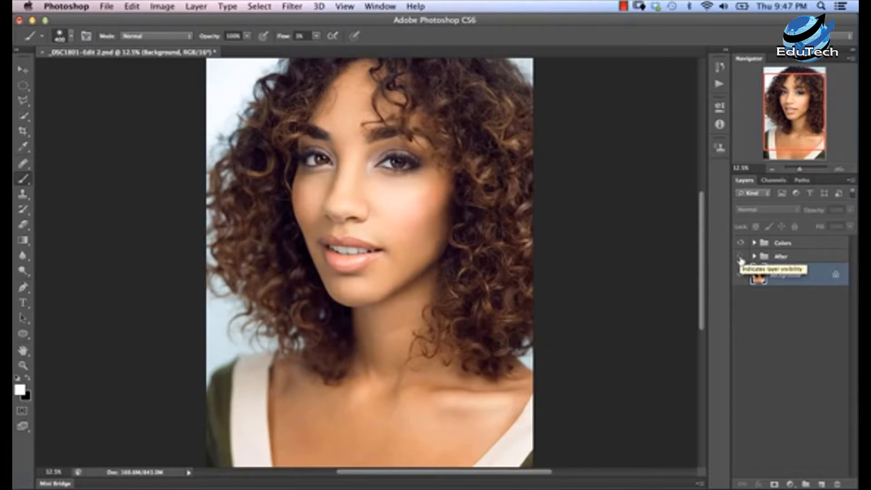
click(740, 257)
click(740, 258)
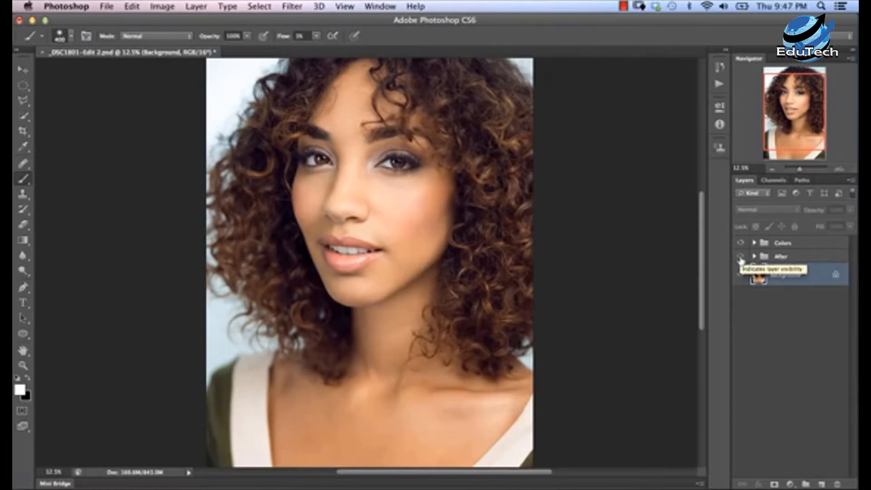
click(741, 257)
click(740, 257)
click(740, 258)
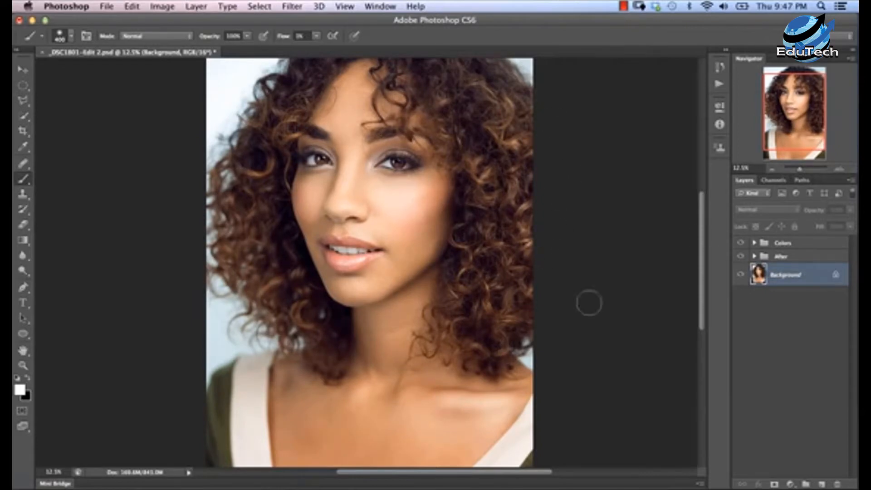
click(740, 258)
click(741, 259)
click(740, 259)
click(740, 259)
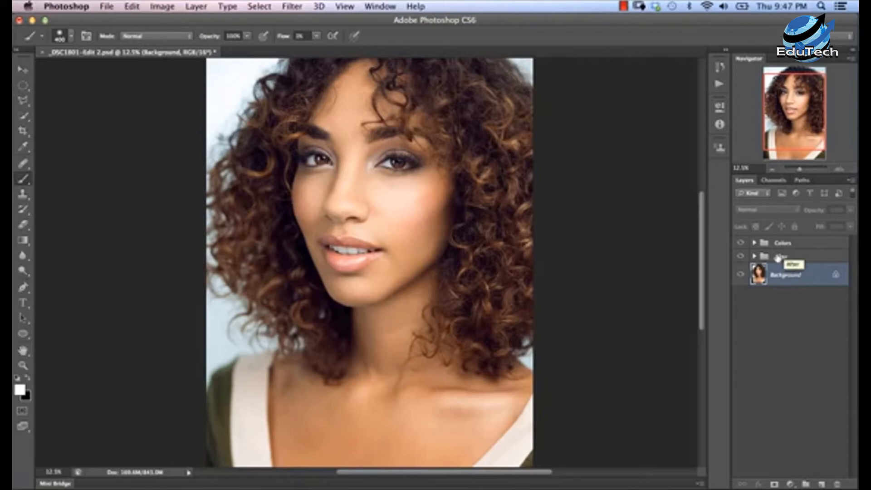
click(741, 257)
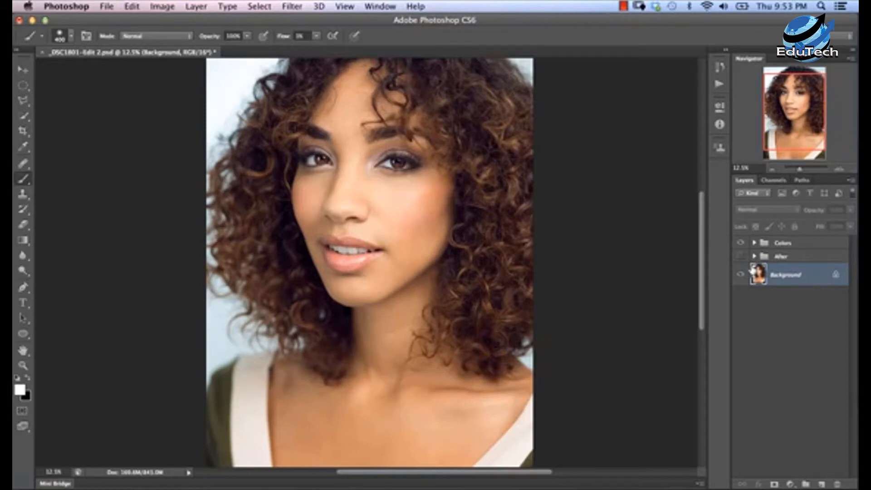
Create a new layer named DB in Overlay mode, filled with the Overlay-neutral color (50% gray), above the Background.
key(super+shift+n)
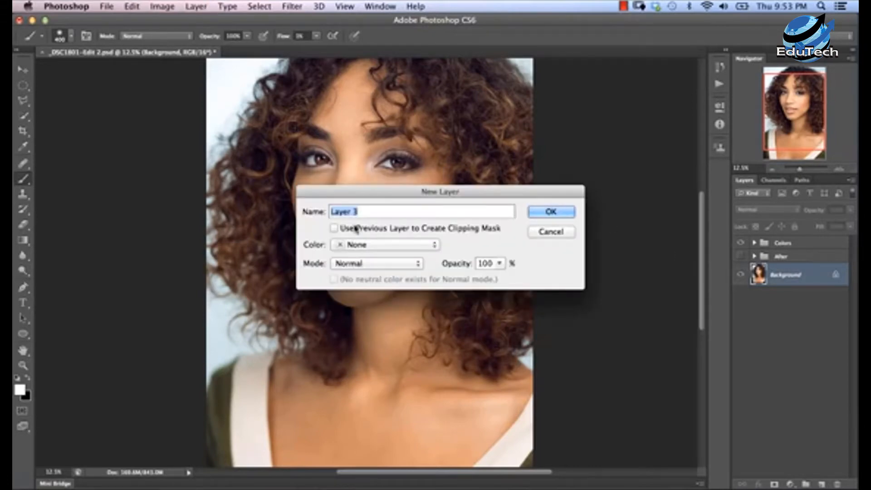
text(DB)
click(388, 267)
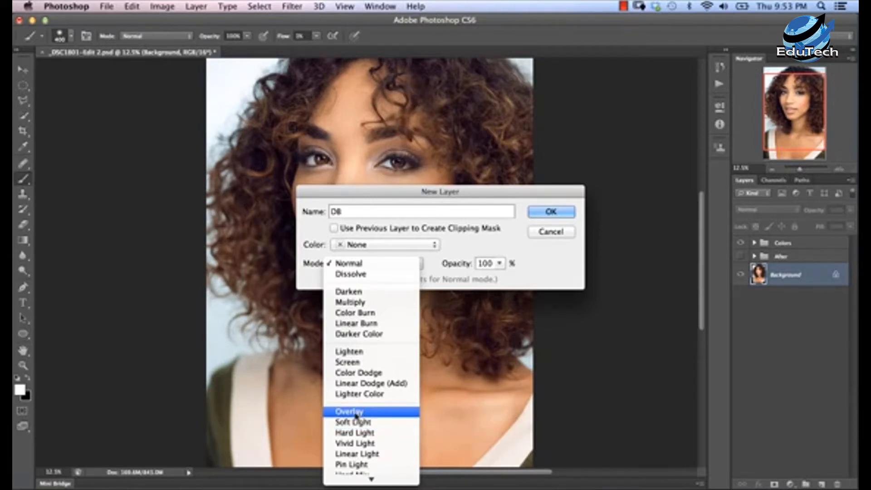
click(355, 416)
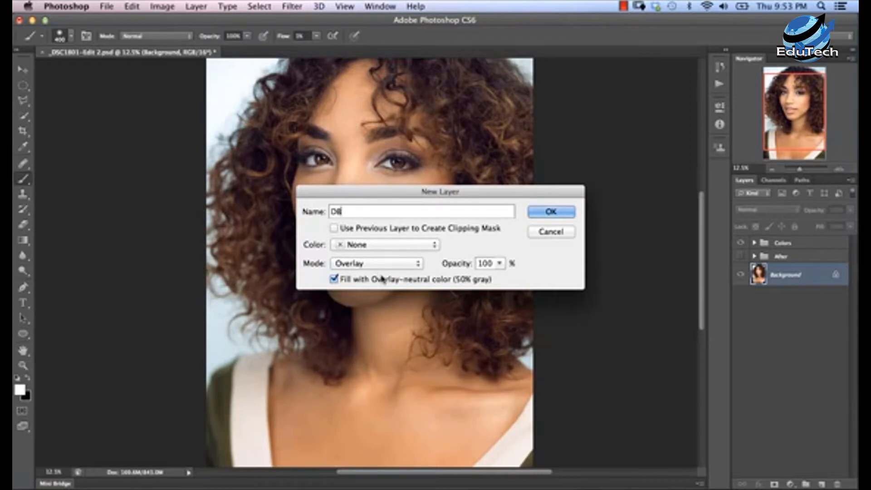
click(550, 213)
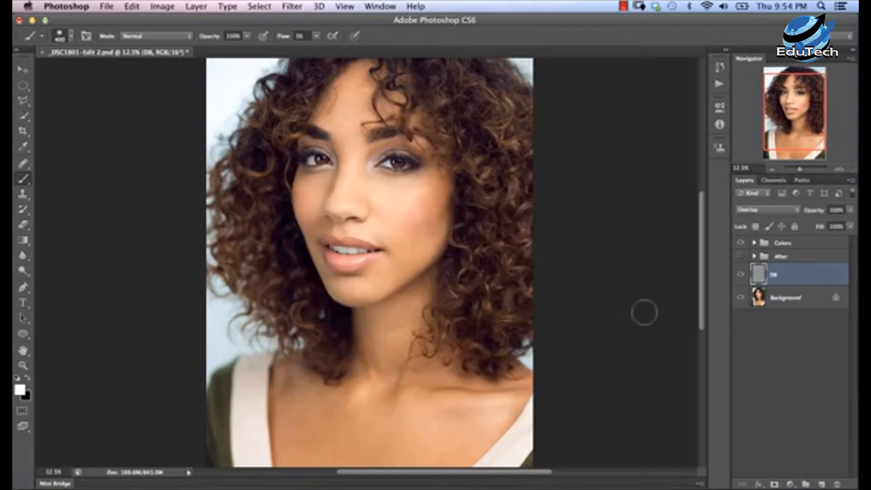
Duplicate the DB layer, rename the copy Dodge and rename the original Burn.
key(super+j)
double_click(782, 276)
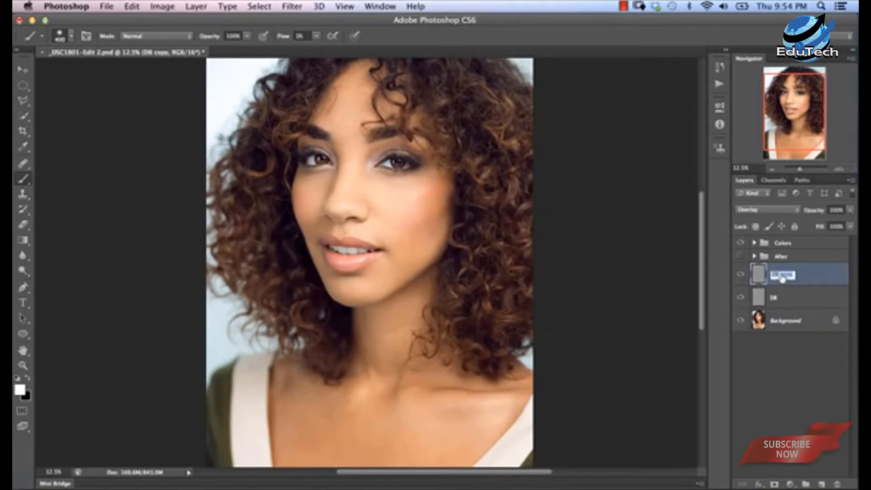
text(Global)
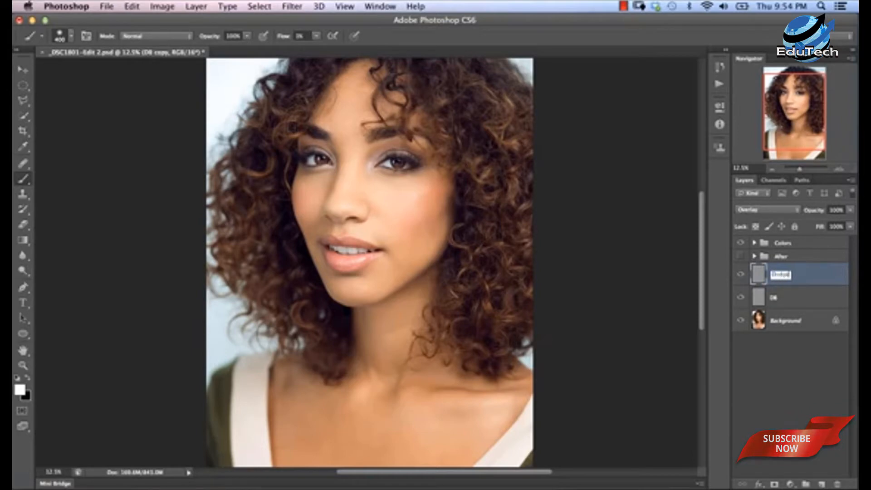
double_click(774, 298)
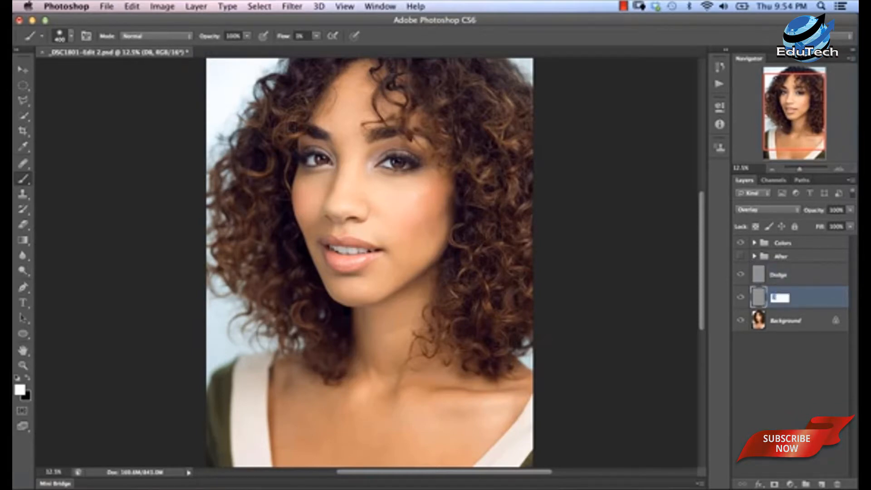
text(Burn)
key(Return)
Group the Dodge and Burn layers, name the group DB 50% and expand it.
shift+click(813, 275)
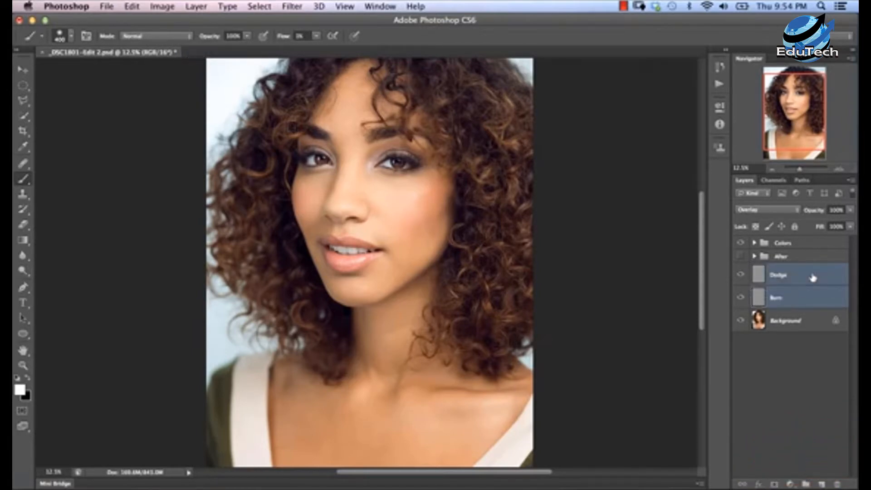
key(super+g)
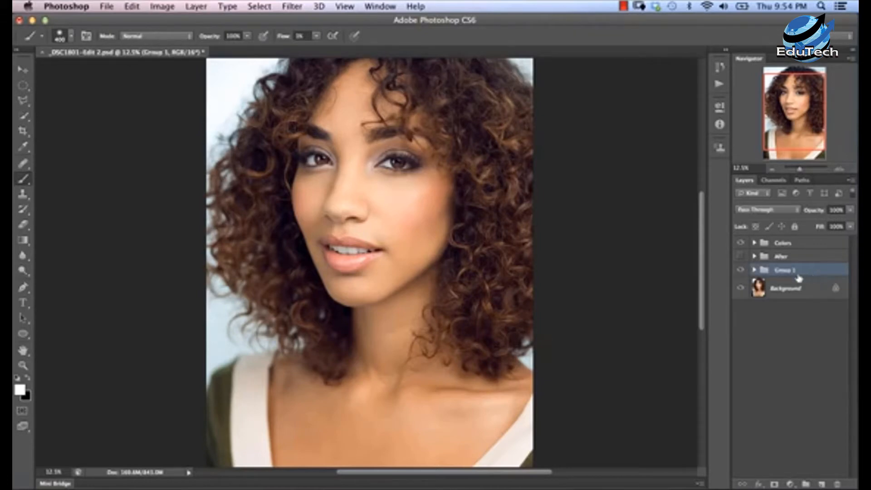
double_click(785, 273)
text(D&B 50%)
key(Return)
click(755, 270)
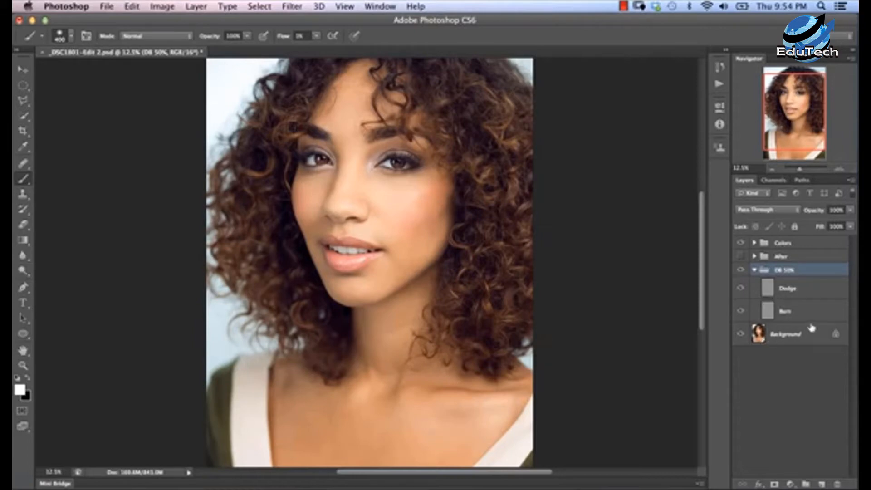
Select the Burn layer and set up the Burn tool with its range on Midtones.
click(774, 315)
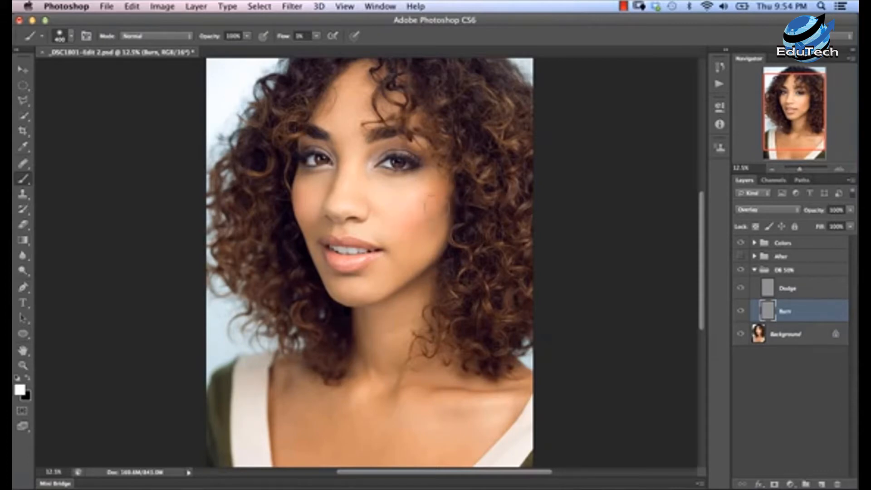
click(23, 271)
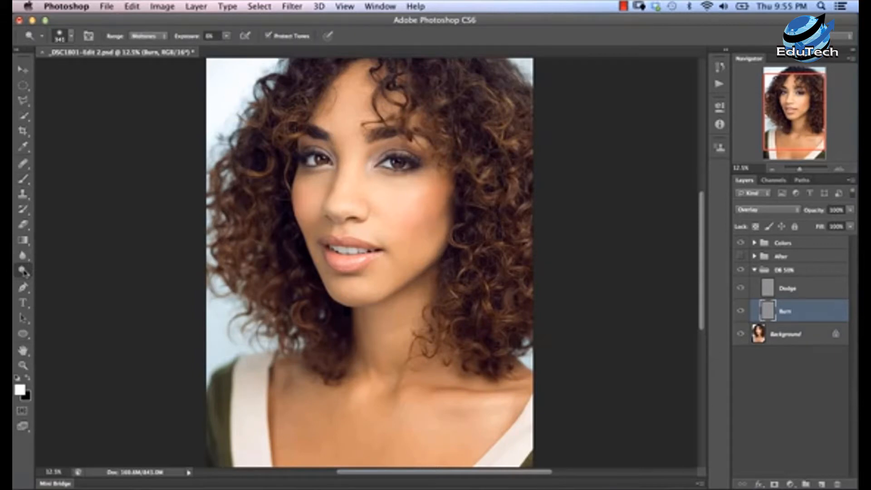
click(26, 272)
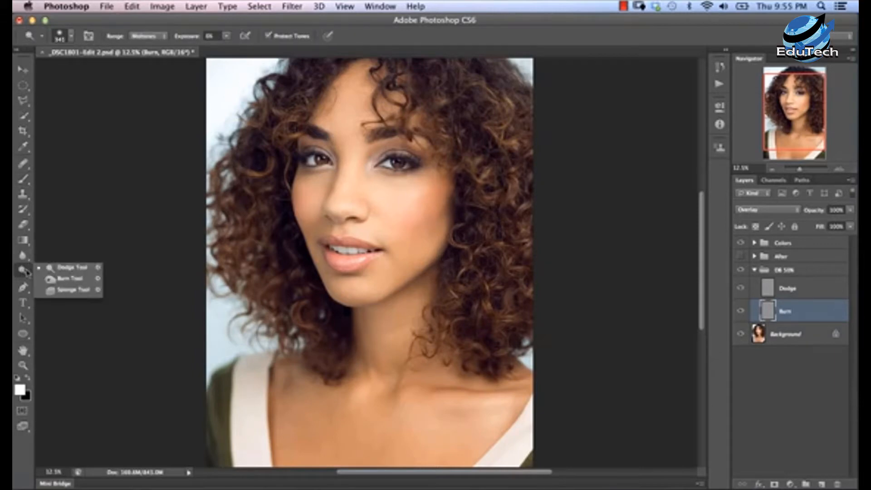
click(62, 283)
click(71, 37)
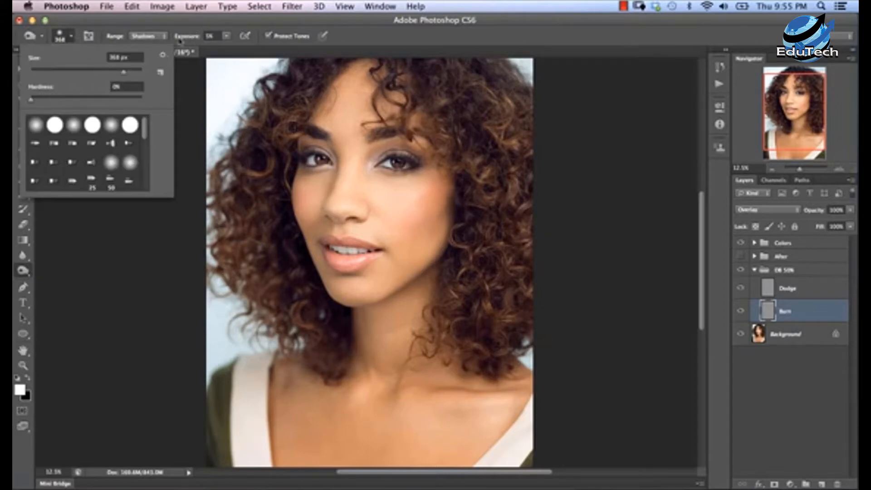
click(150, 38)
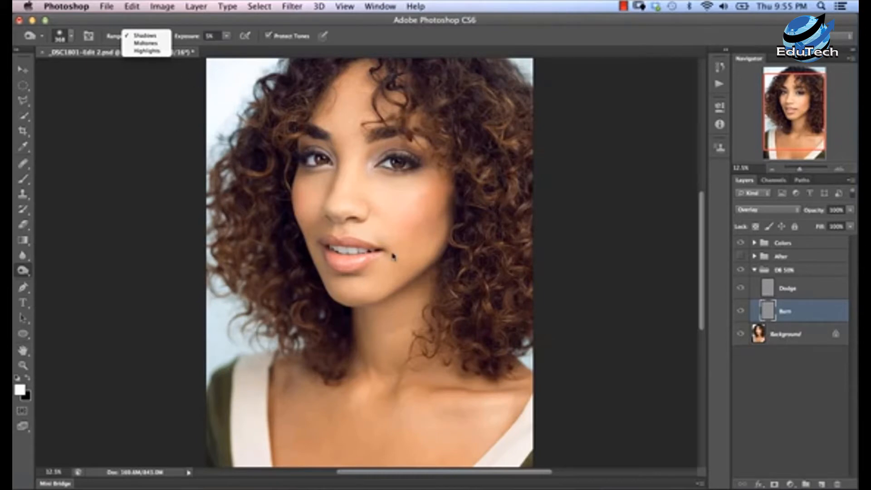
click(146, 42)
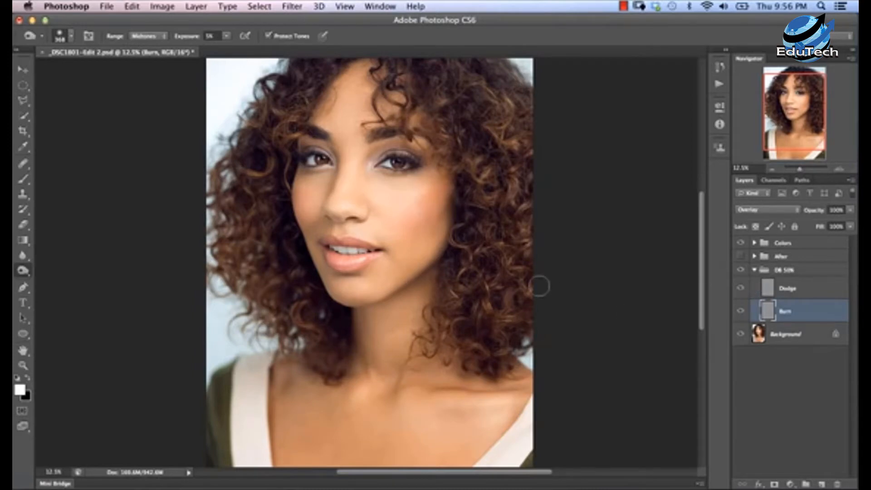
Compare the face with the Burn layer hidden and shown, leaving the layer visible.
click(741, 312)
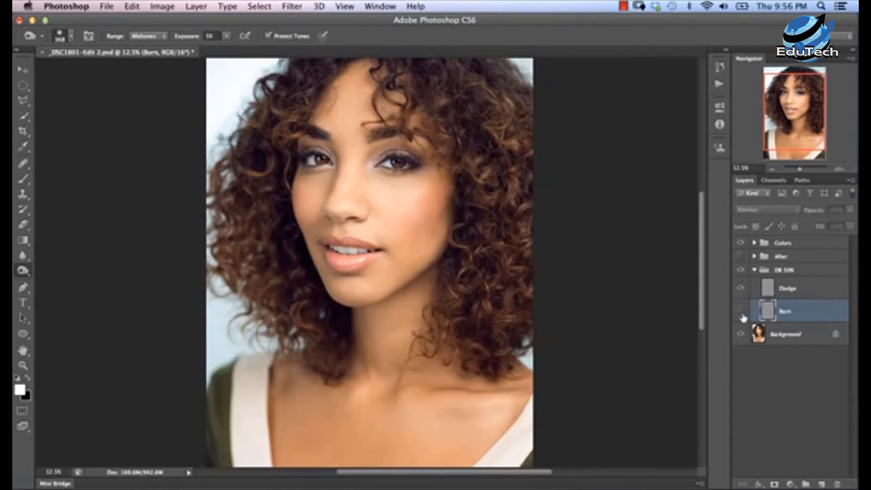
click(741, 311)
click(740, 311)
click(741, 311)
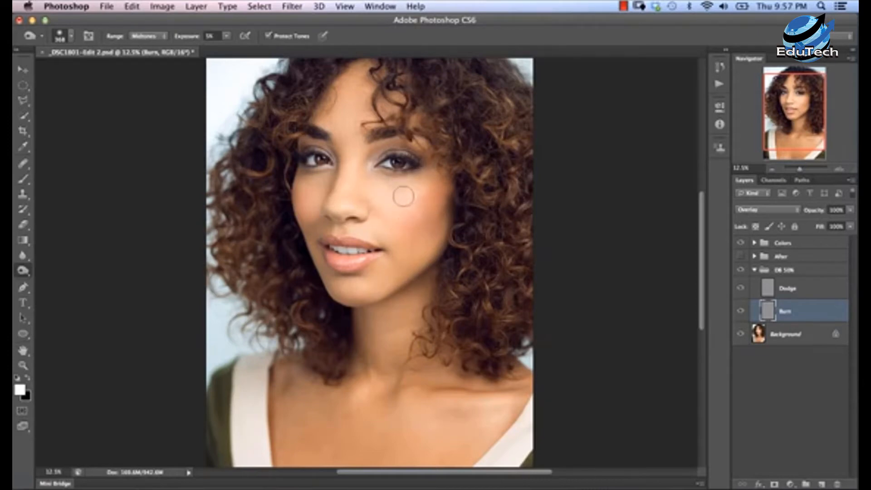
Lighten the cheek under the eye on the Dodge layer, using the Dodge tool with a 600 px brush.
click(767, 290)
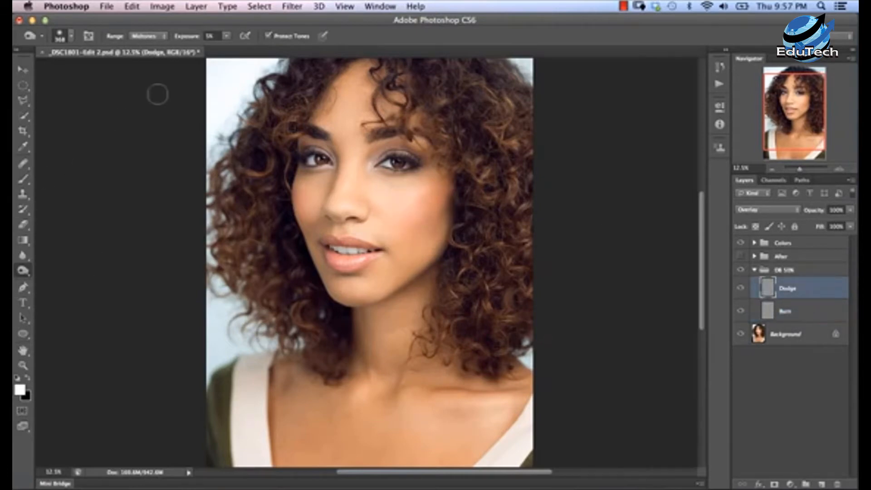
click(25, 272)
click(49, 267)
key(bracketright)
key(bracketright)
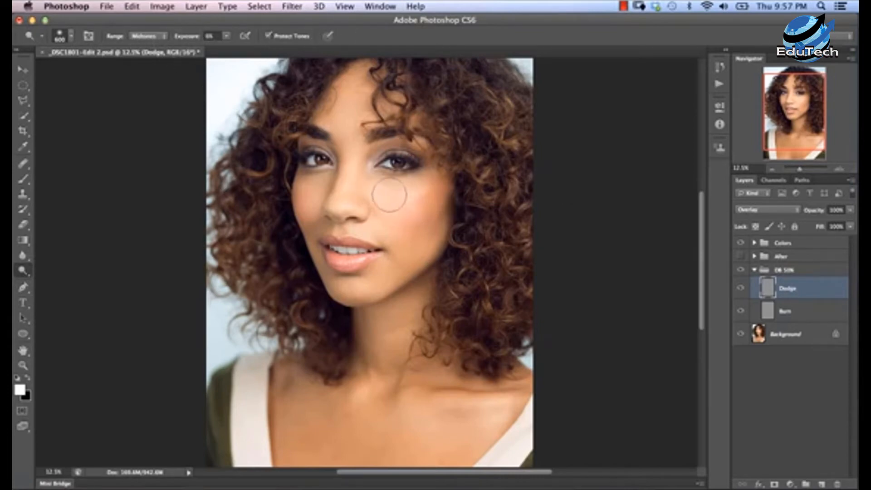
mouse_move(407, 191)
mouse_down()
mouse_move(392, 208)
mouse_move(412, 204)
mouse_move(384, 194)
mouse_move(422, 233)
mouse_up()
Switch to the Burn tool on the Burn layer and compare the face with that layer hidden and shown.
click(772, 309)
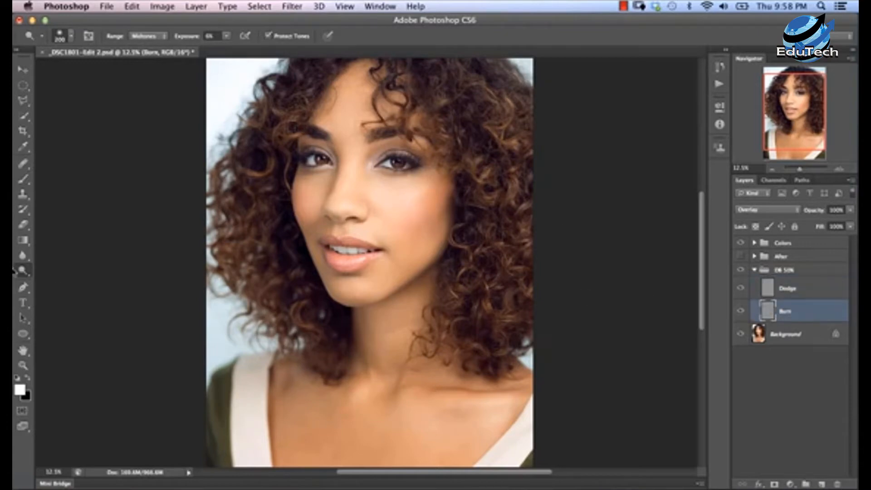
drag(22, 271, 55, 278)
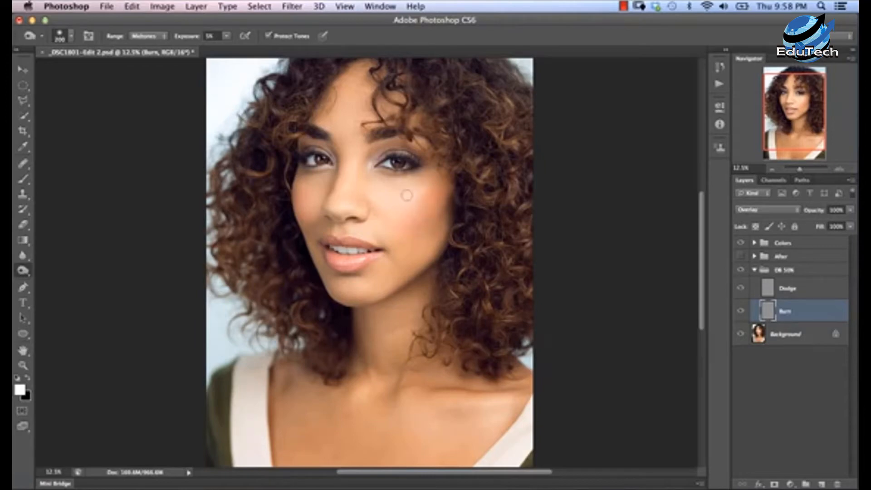
click(741, 312)
click(742, 312)
click(741, 312)
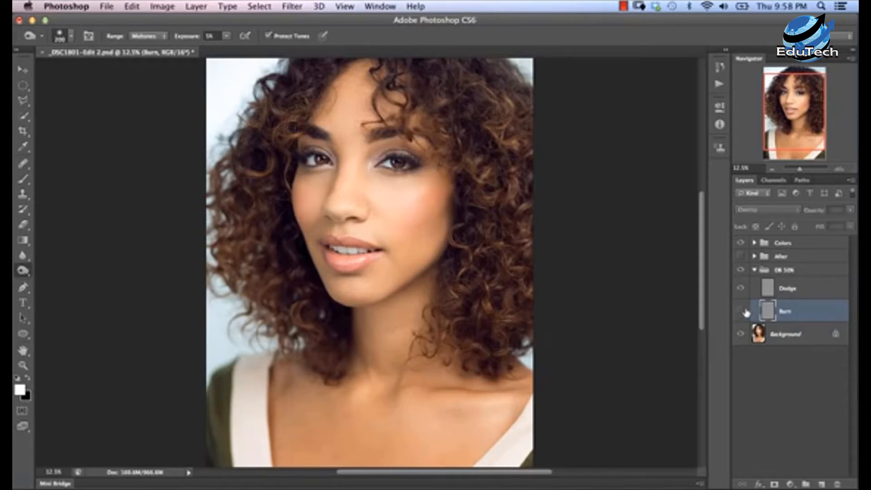
click(742, 313)
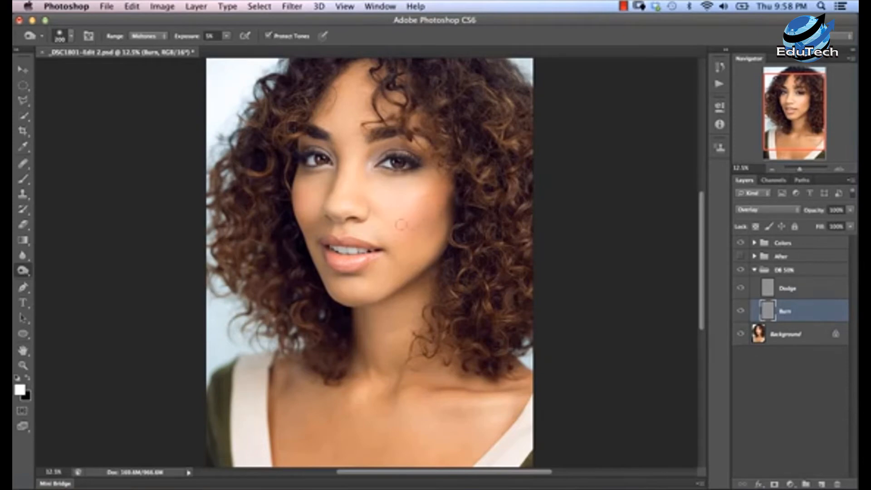
Lighten the bridge of the nose on the Dodge layer with a 500 px Dodge brush, and compare the face with that layer hidden and shown.
click(774, 288)
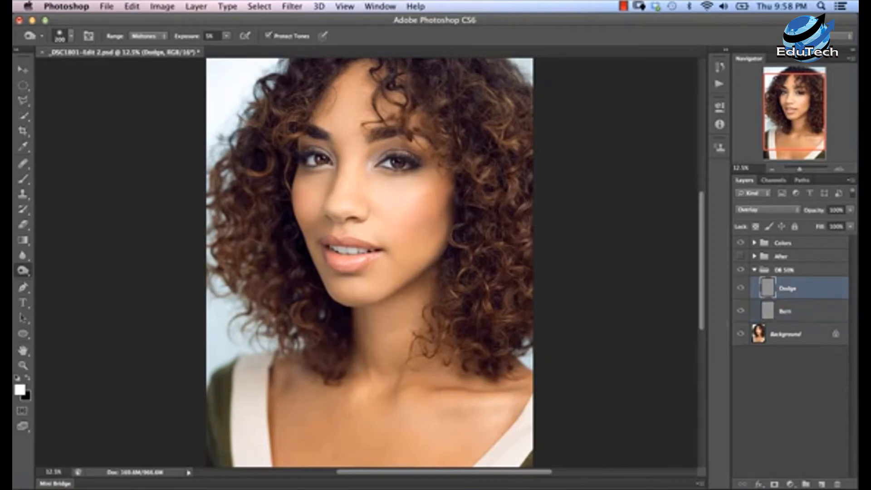
click(25, 271)
click(53, 268)
key(bracketright)
key(bracketright)
key(bracketright)
key(bracketright)
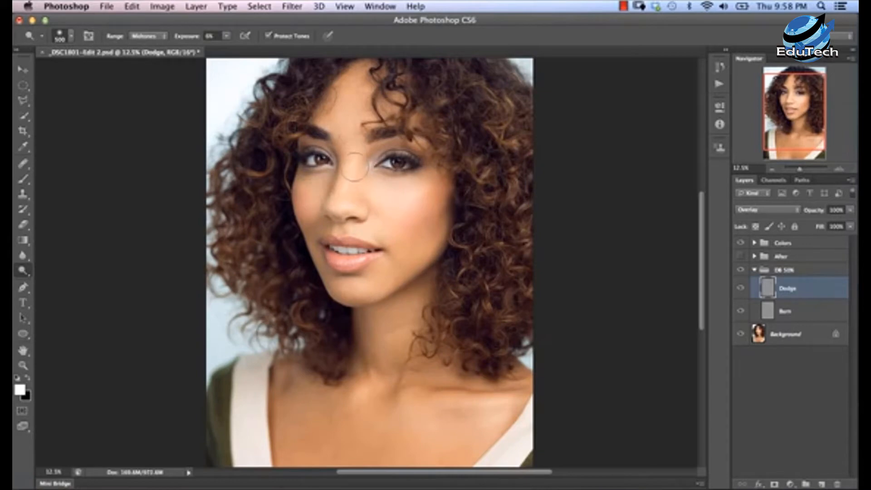
drag(350, 177, 351, 184)
key(bracketleft)
key(bracketleft)
click(741, 289)
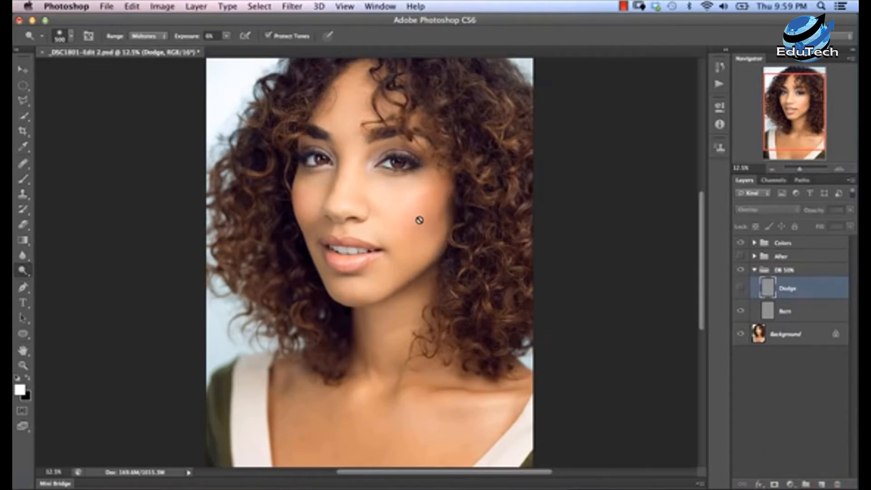
click(740, 288)
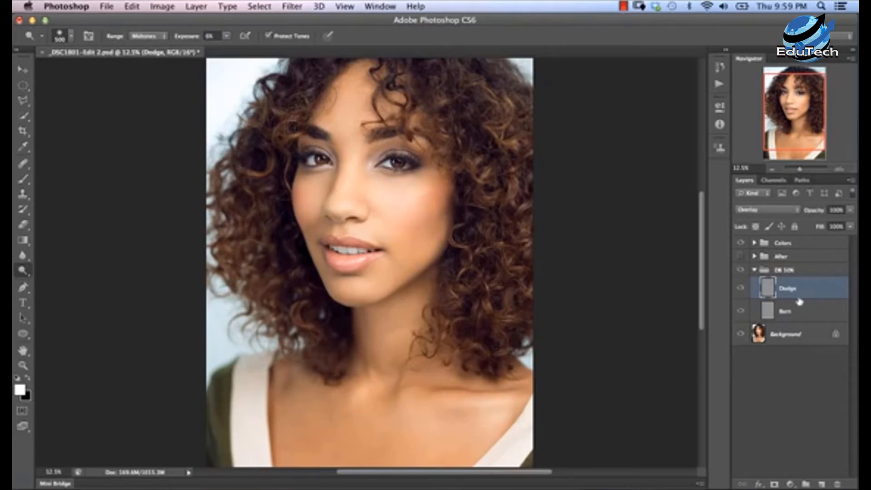
Switch to the Burn tool on the Burn layer and set its exposure to 24%.
click(768, 311)
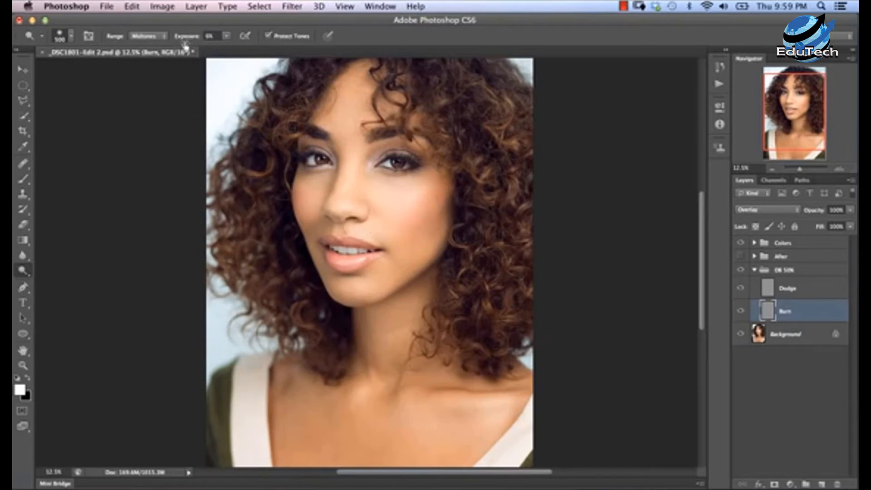
drag(178, 35, 194, 35)
click(24, 274)
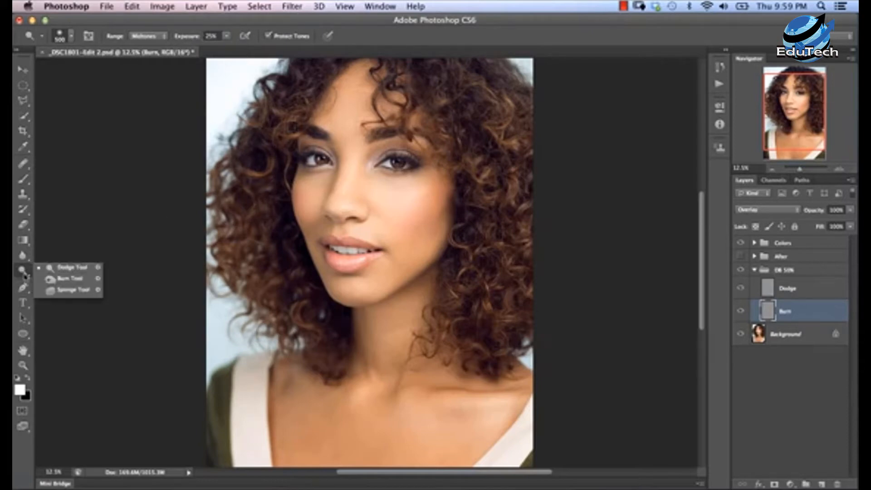
click(63, 280)
click(194, 39)
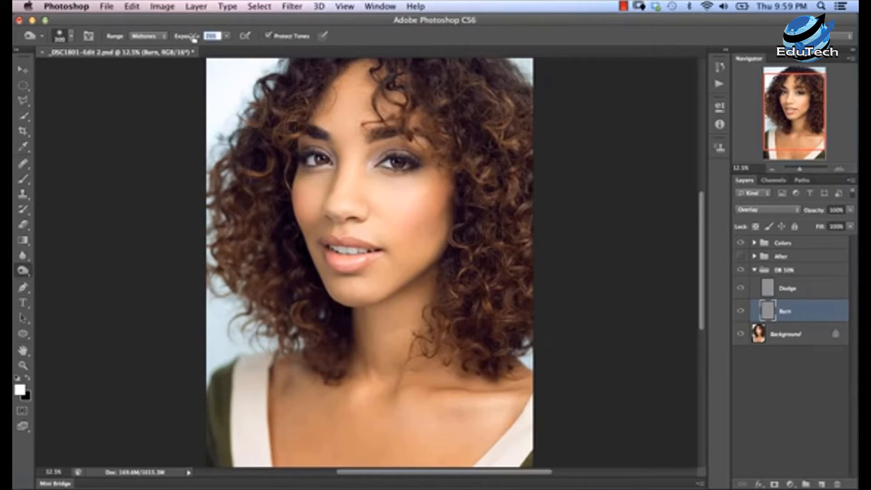
drag(194, 39, 197, 47)
Try darkening the cheek and jawline on the Burn layer with a 600 px Burn brush, undoing the cheek stroke.
mouse_move(421, 233)
mouse_down()
mouse_move(415, 245)
mouse_move(435, 206)
mouse_move(415, 207)
mouse_move(429, 196)
mouse_move(418, 205)
mouse_move(442, 213)
mouse_move(430, 217)
mouse_move(436, 204)
mouse_move(435, 216)
mouse_up()
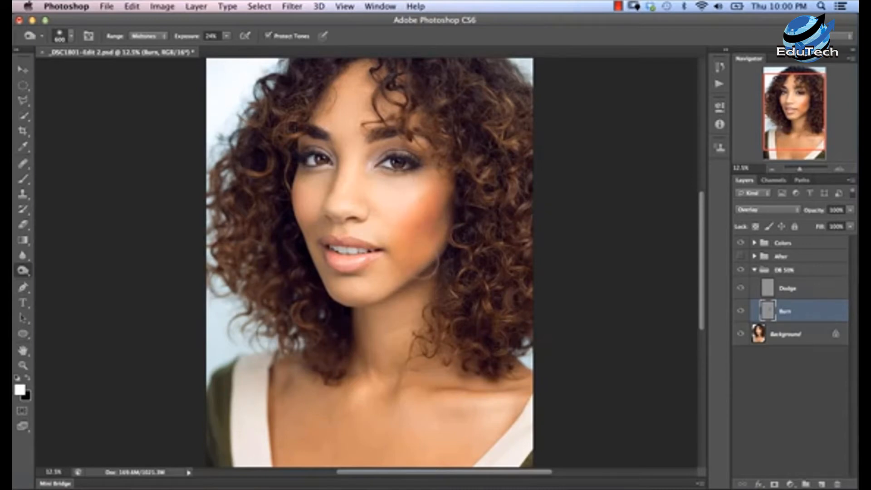
key(super+z)
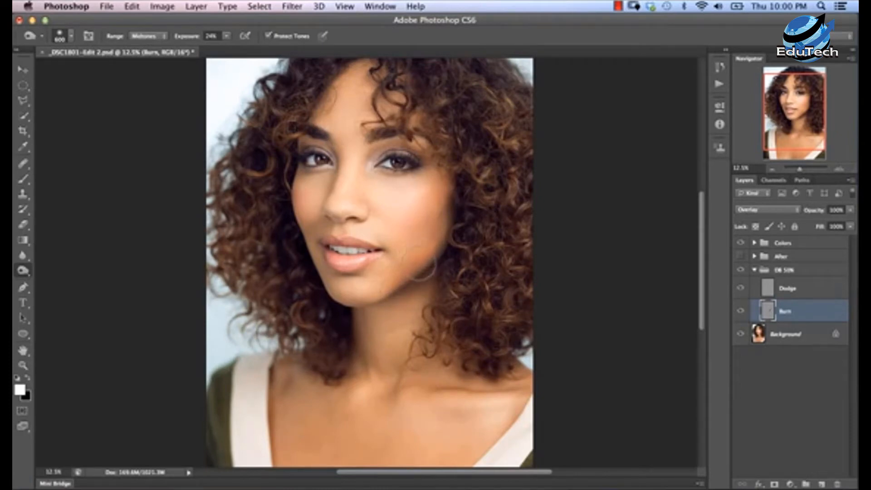
mouse_move(417, 275)
mouse_down()
mouse_move(427, 278)
mouse_move(424, 304)
mouse_move(432, 263)
mouse_up()
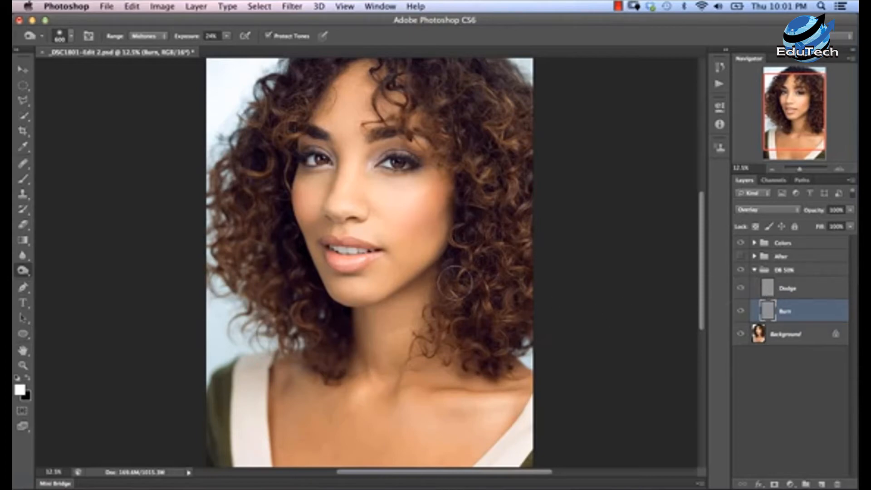
Add a Curves adjustment layer directly above the Background and darken the midtones with a point at input 121, output 89.
click(755, 270)
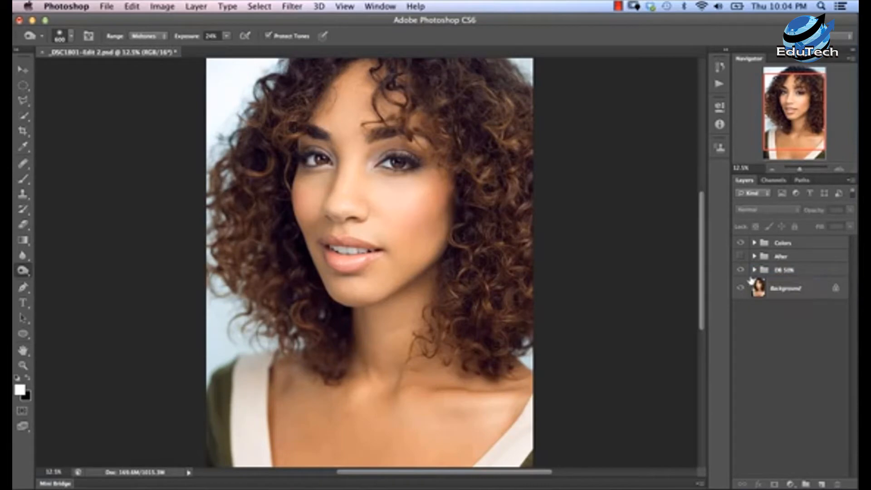
click(785, 288)
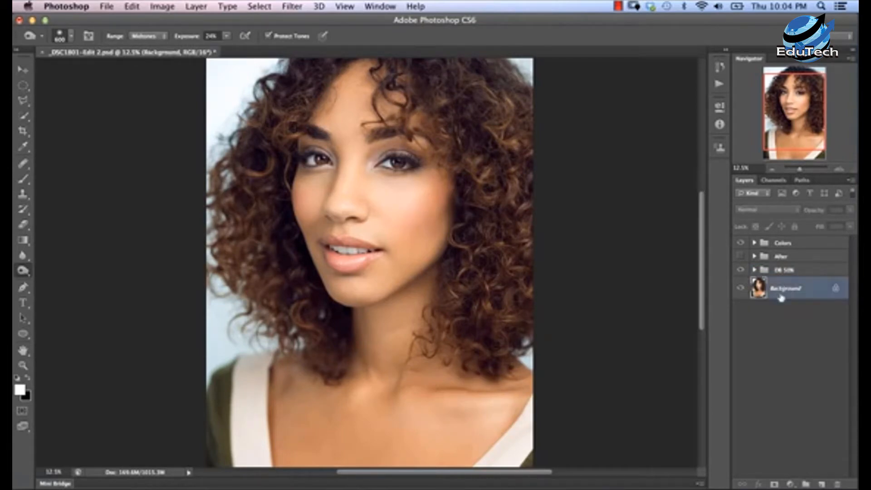
click(789, 484)
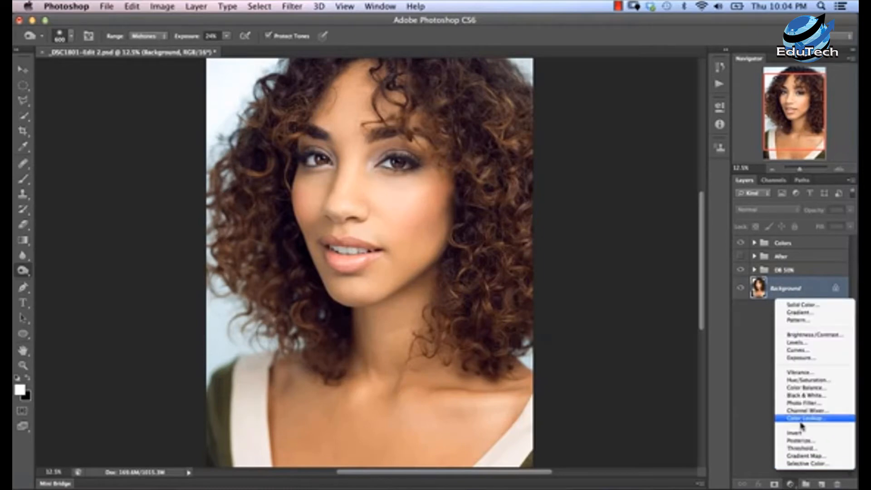
click(803, 351)
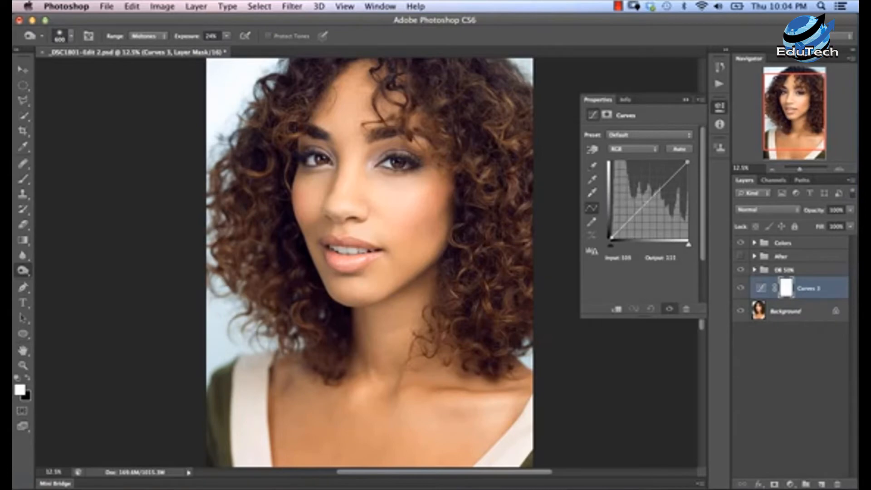
drag(643, 206, 644, 212)
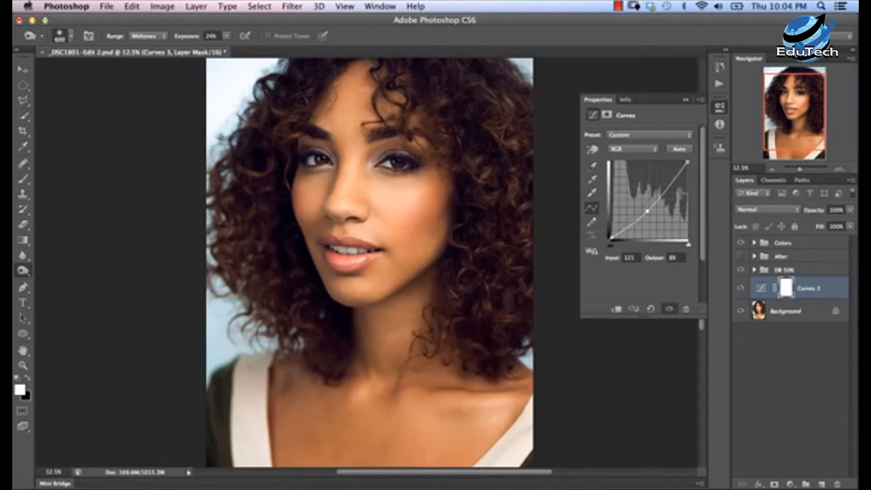
Set the darkening Curves layer's blend mode to Luminosity and compare the result with Normal mode.
click(769, 212)
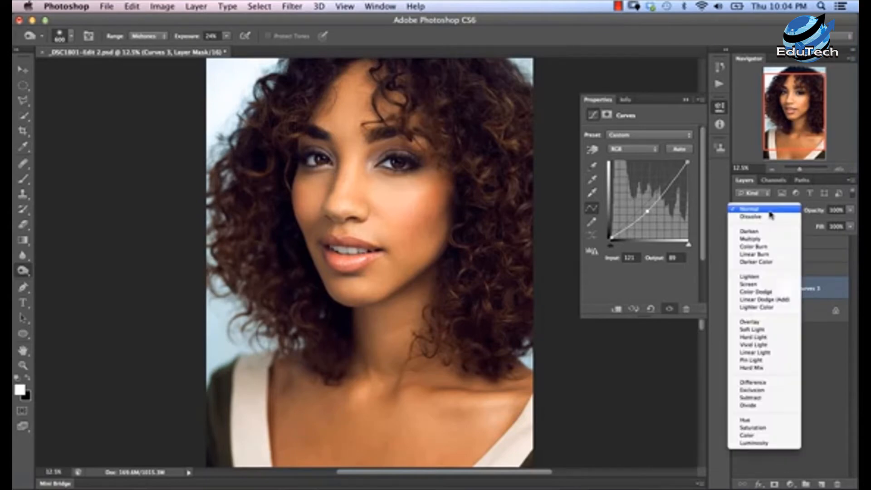
click(756, 444)
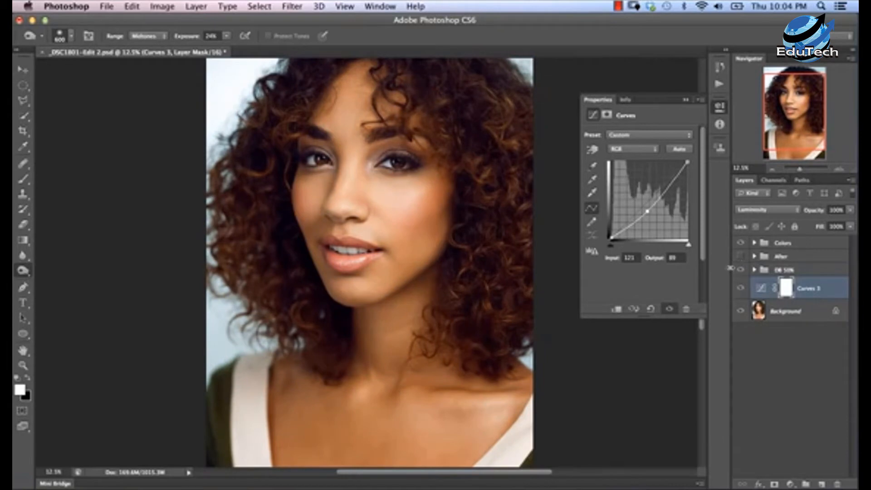
key(super+z)
key(super+z)
key(super+z)
Add a second Curves layer that brightens the midtones from input 95 to output 131, and set its blend mode to Luminosity.
click(790, 483)
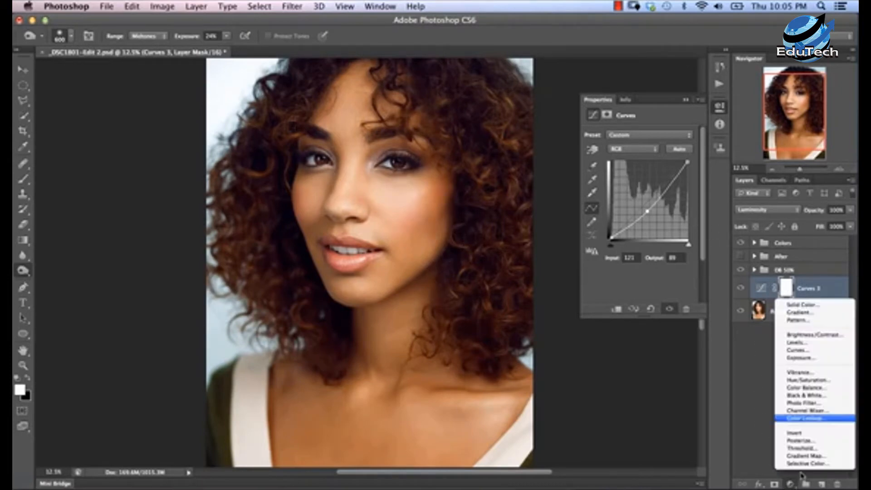
click(799, 350)
drag(646, 203, 640, 201)
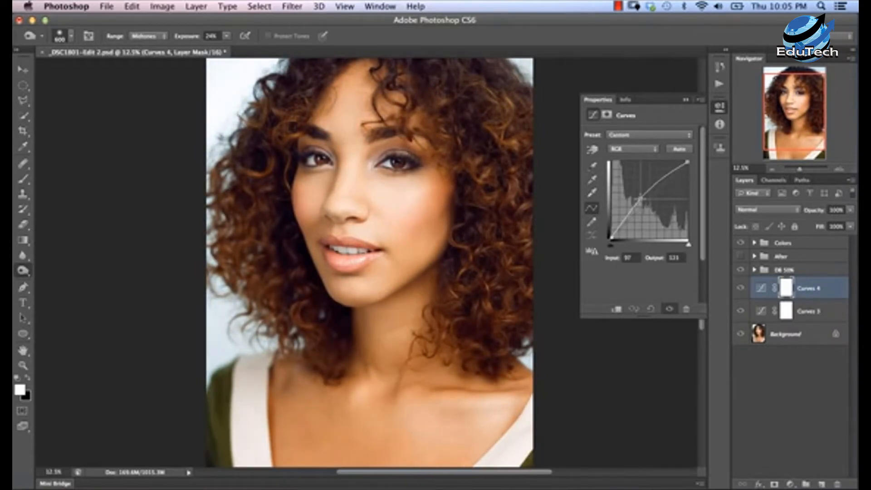
drag(640, 199, 639, 199)
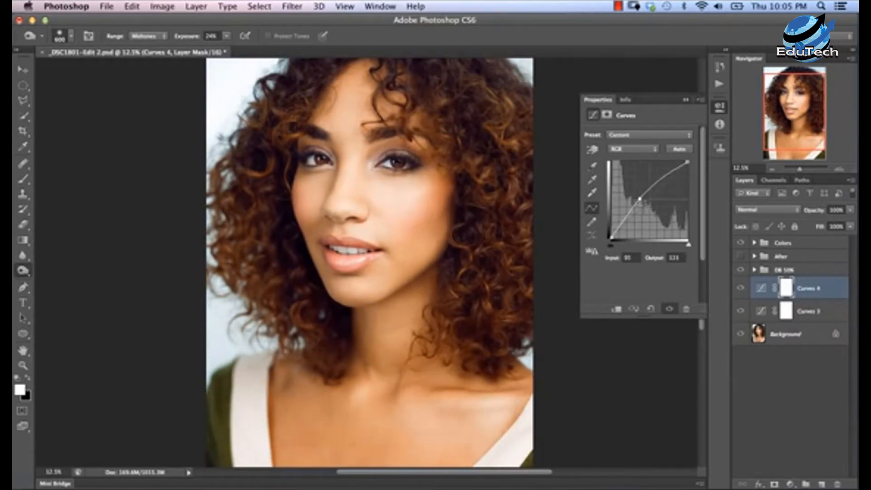
click(769, 211)
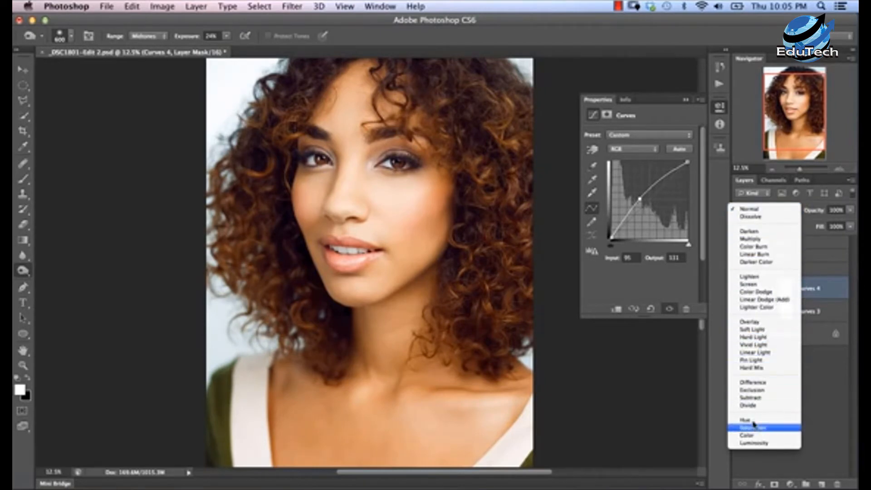
click(761, 444)
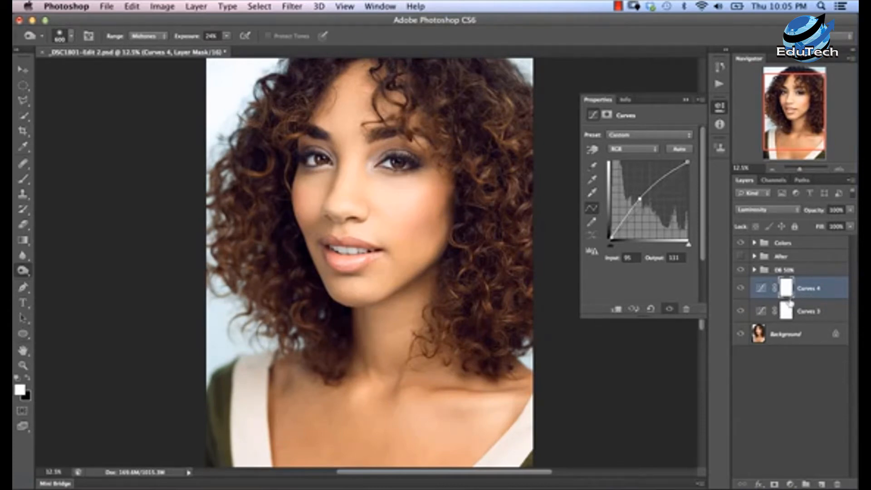
Turn both Curves layer masks black and group the two layers under the name Curves DB.
key(super+i)
drag(786, 287, 785, 309)
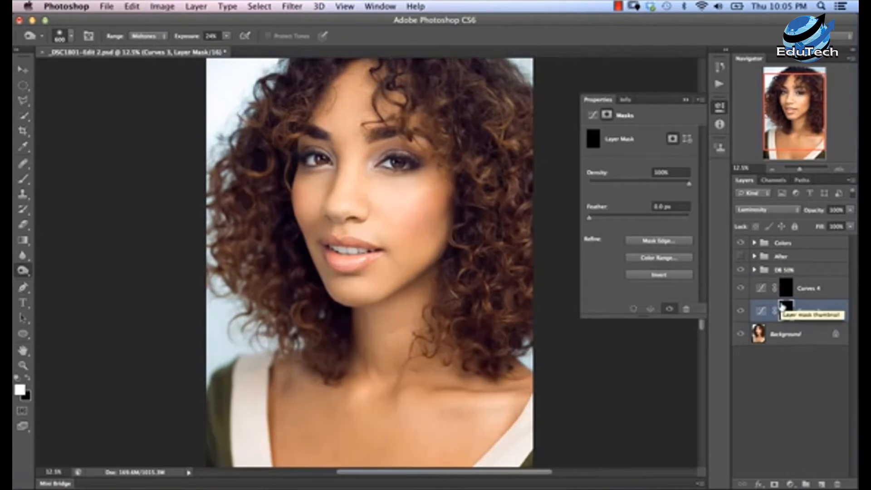
shift+click(818, 295)
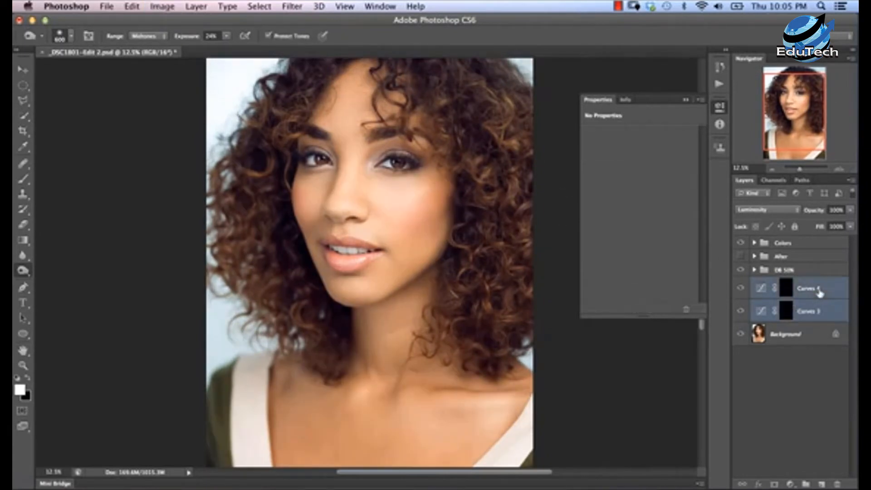
key(super+g)
double_click(786, 285)
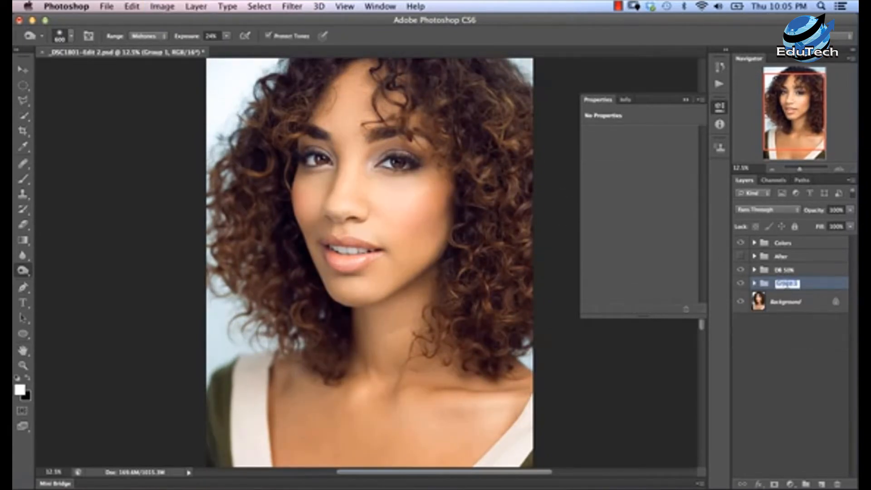
text(DB)
key(Return)
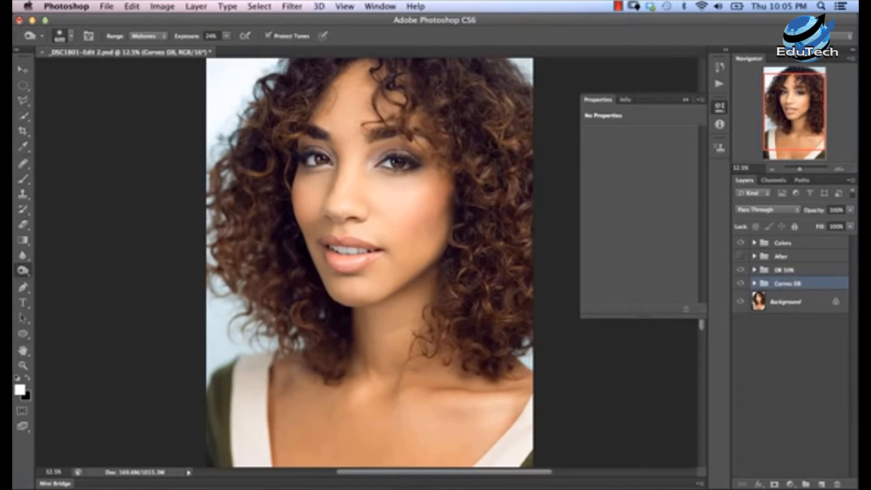
Hide the DB 50% group and preview Curves 4 in the Curves DB group with its mask disabled and enabled.
click(741, 269)
click(754, 283)
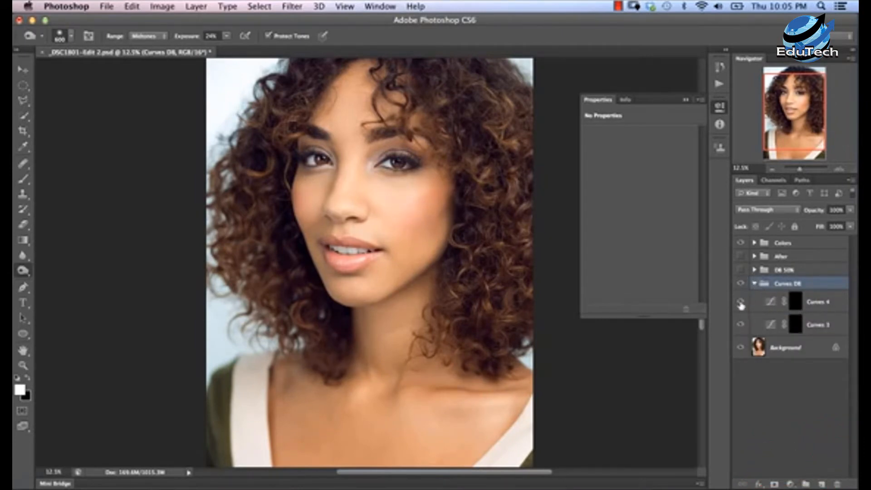
click(795, 303)
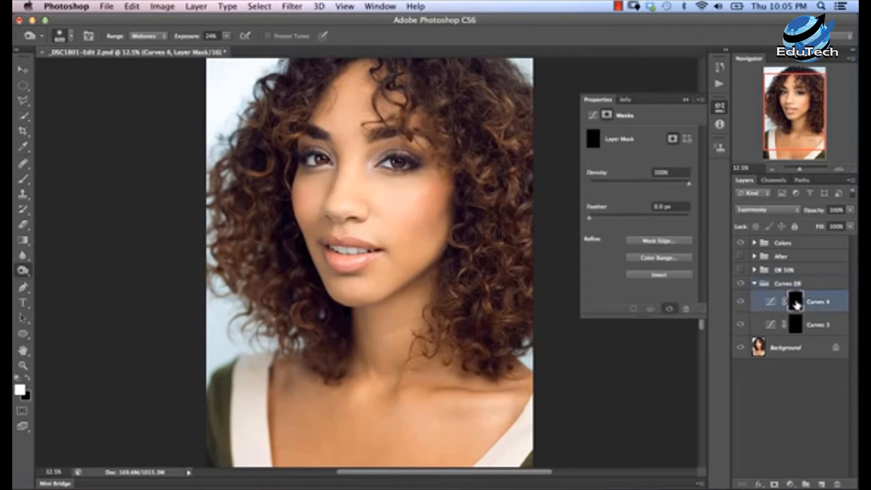
shift+click(794, 306)
shift+click(794, 306)
Rename the brightening Curves 4 layer as Dodge and the darkening Curves 3 layer as Burn.
double_click(817, 302)
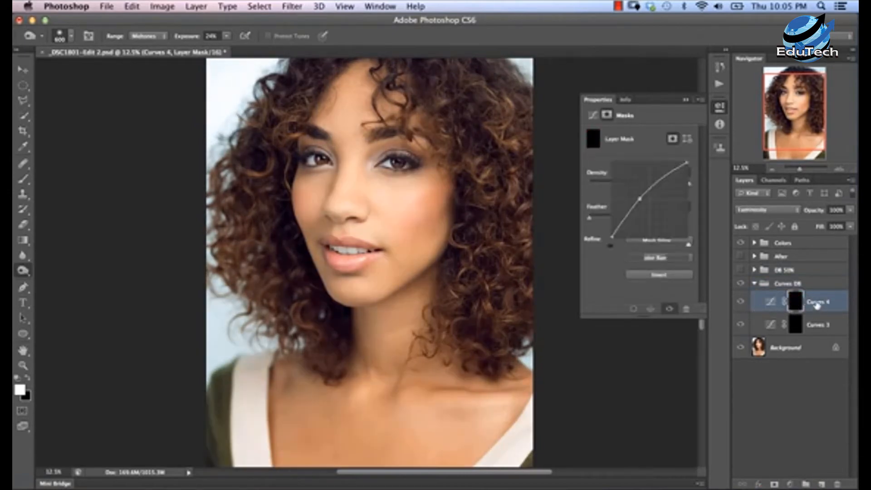
text(Dodg)
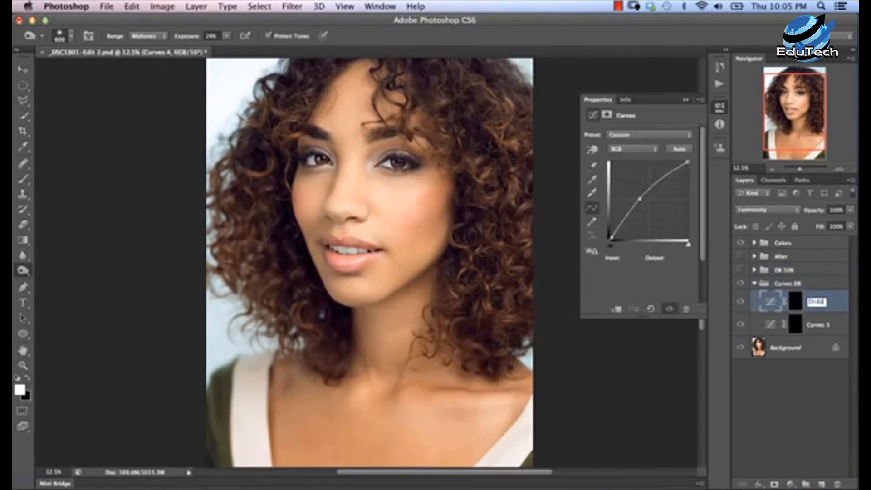
text(e)
key(Return)
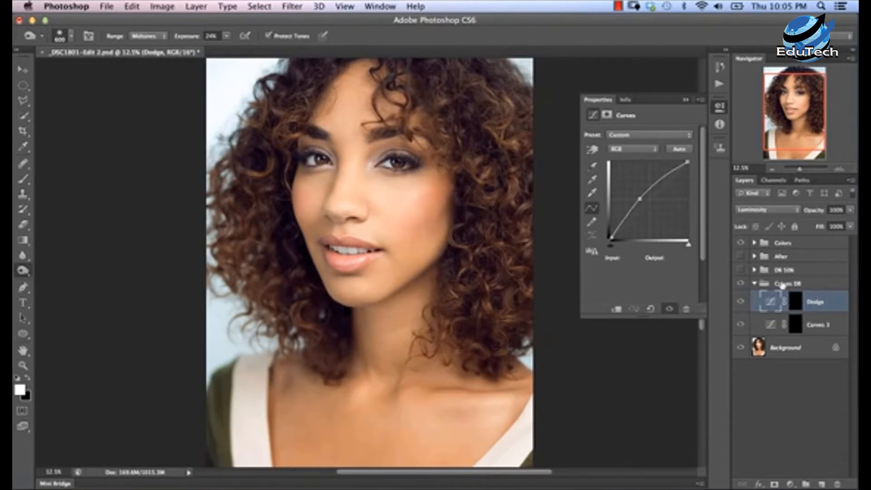
double_click(820, 325)
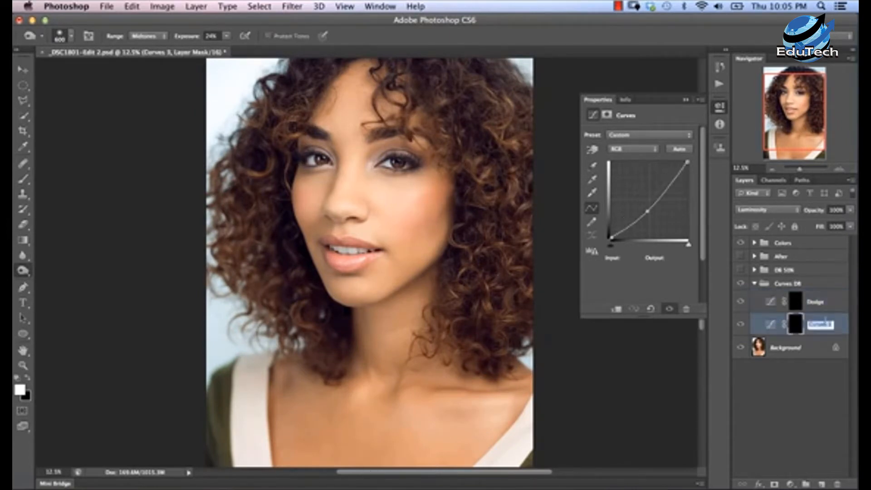
text(Burn)
key(Return)
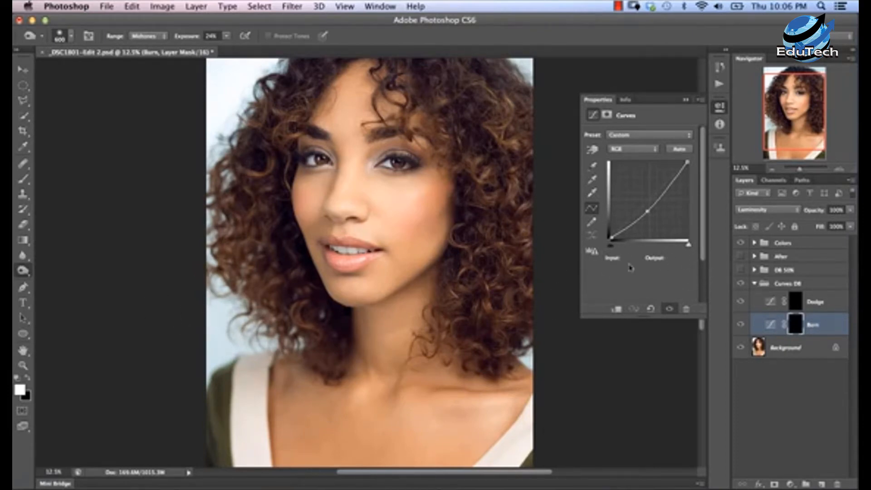
Set up a 400 px Brush with 0% hardness and 3% flow for painting on the Burn mask.
click(25, 182)
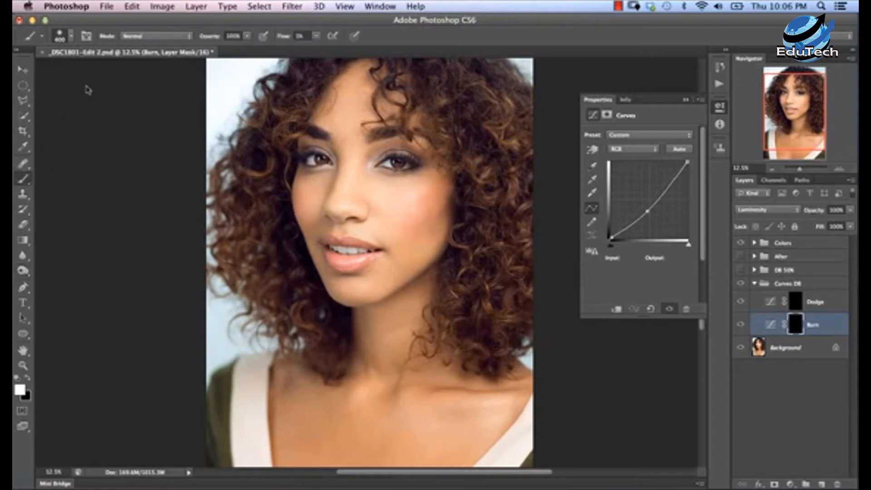
click(68, 40)
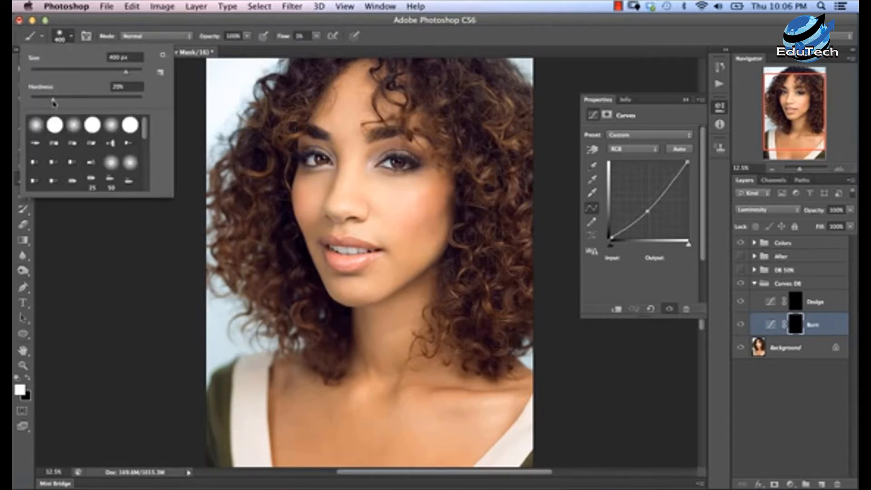
drag(53, 100, 26, 109)
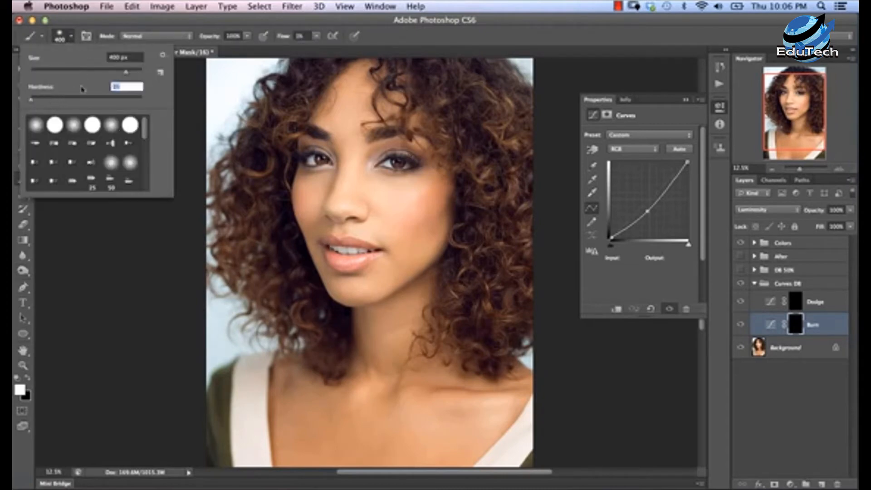
click(284, 40)
click(283, 40)
text(3)
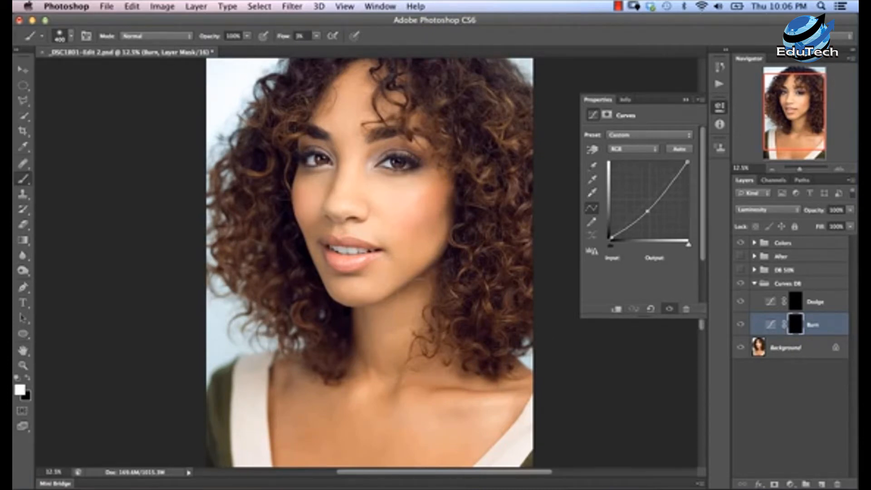
Paint white on the Burn curve's mask along the jawline, chin and outer cheek to darken those contours.
mouse_move(411, 278)
mouse_down()
mouse_move(442, 268)
mouse_move(384, 291)
mouse_up()
mouse_move(453, 229)
mouse_down()
mouse_move(434, 259)
mouse_move(445, 254)
mouse_up()
drag(455, 222, 421, 275)
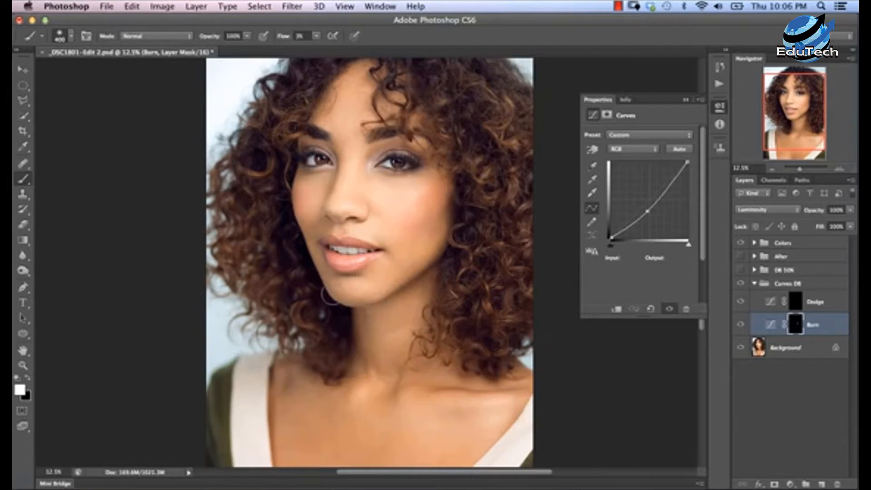
mouse_move(332, 298)
mouse_down()
mouse_move(290, 213)
mouse_move(297, 187)
mouse_move(302, 197)
mouse_move(345, 168)
mouse_move(380, 187)
mouse_move(356, 167)
mouse_move(361, 152)
mouse_move(347, 230)
mouse_move(362, 156)
mouse_move(357, 179)
mouse_move(424, 210)
mouse_move(454, 202)
mouse_move(436, 260)
mouse_up()
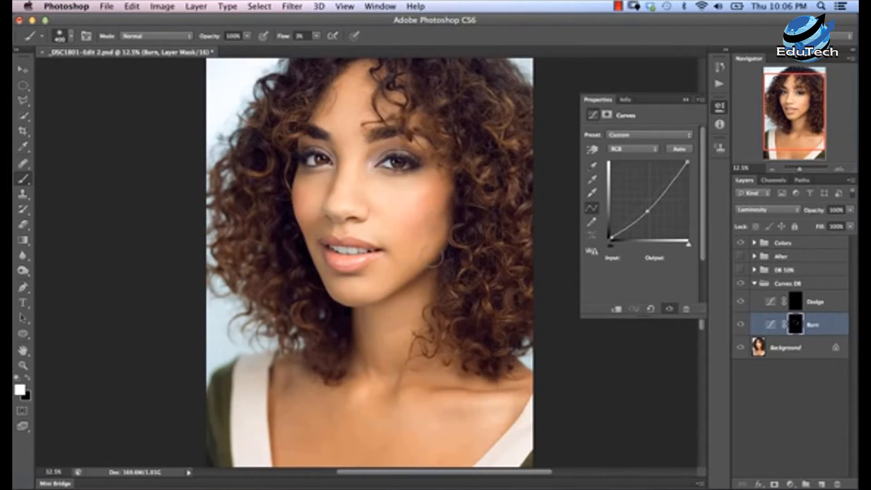
Compare the portrait with the Burn layer hidden and shown, leaving the layer visible.
click(740, 330)
click(740, 330)
click(740, 330)
click(740, 330)
click(740, 330)
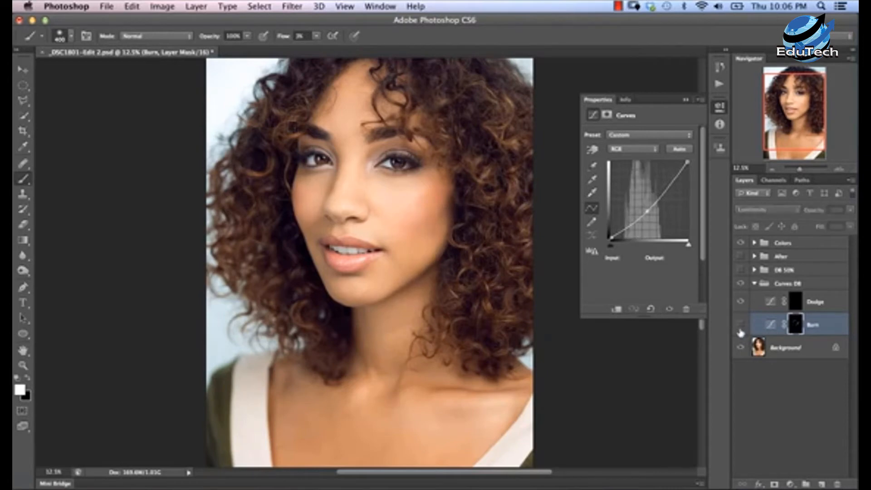
click(740, 331)
click(740, 331)
click(740, 331)
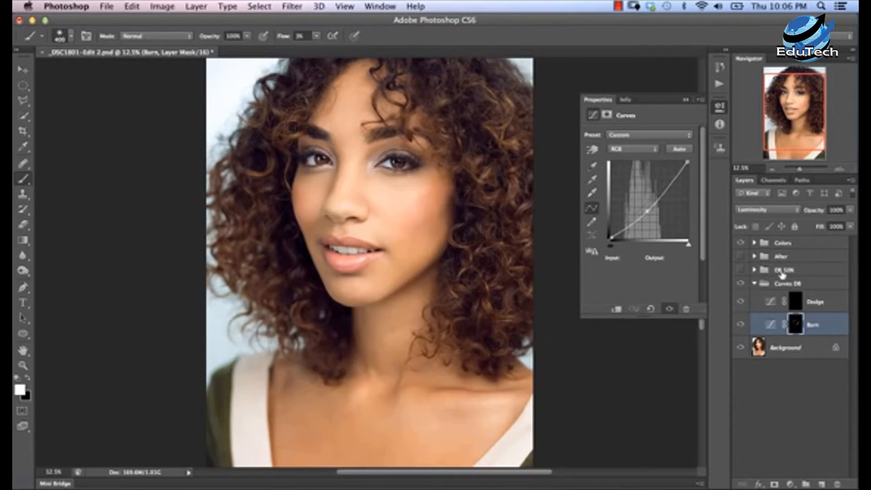
Duplicate the Dodge curves layer together with its black mask.
click(796, 303)
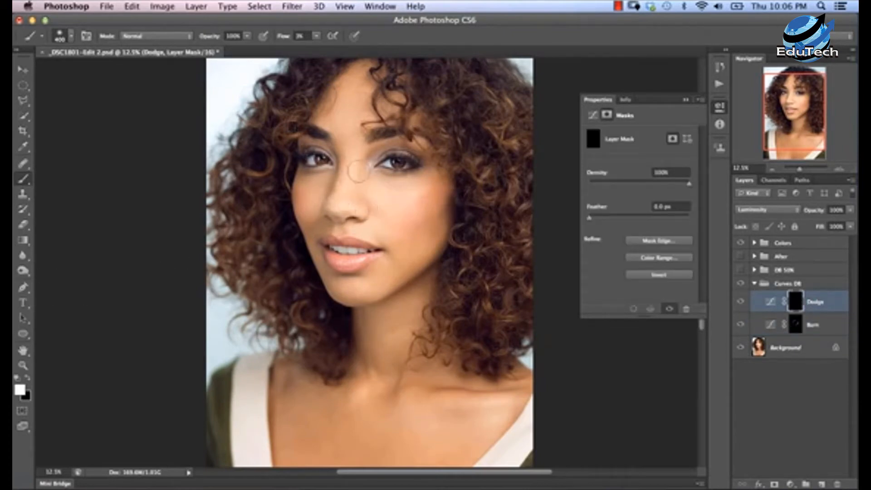
key(z)
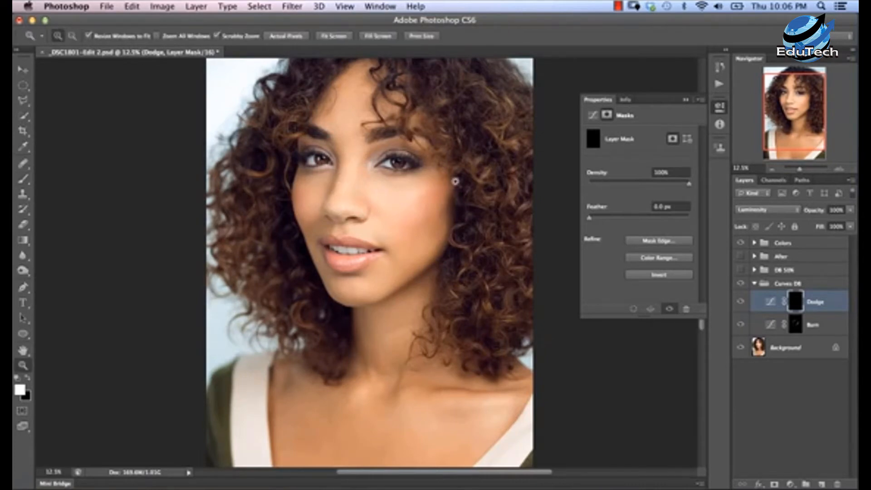
click(555, 78)
key(alt)
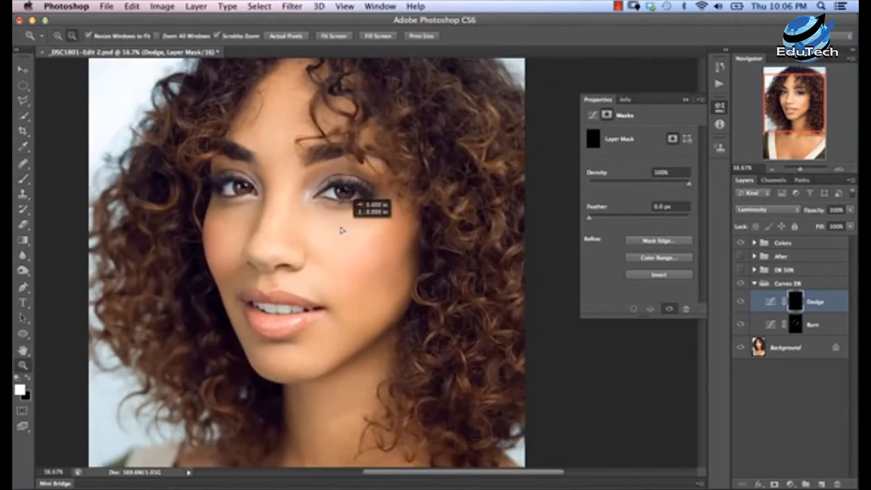
key(super+j)
right_click(339, 234)
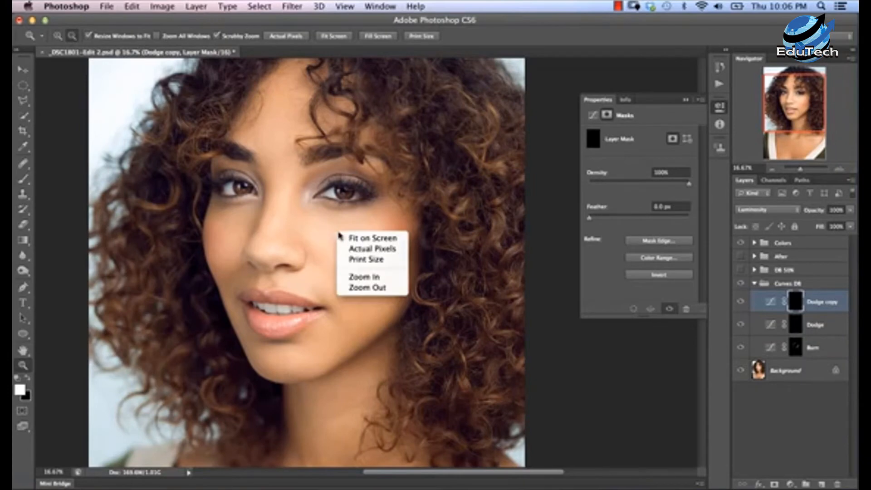
click(340, 235)
click(342, 237)
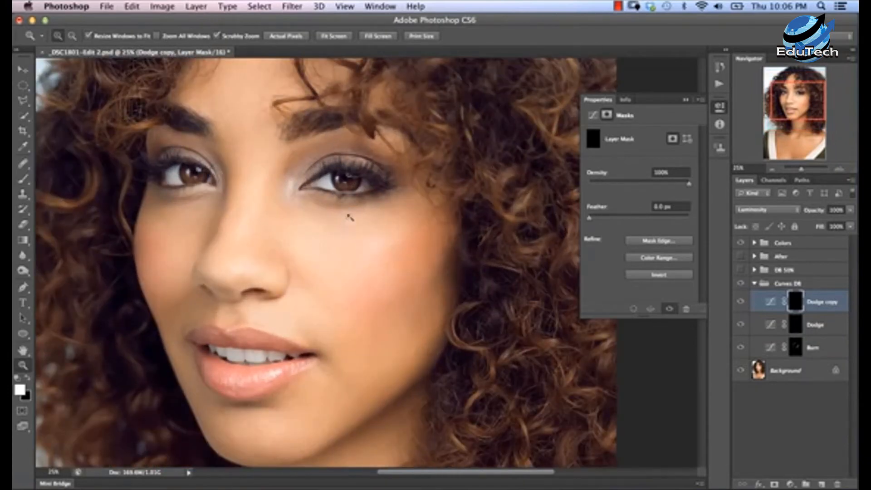
Paint white on the Dodge copy's mask over the cheek with a 500 px Brush at 3% flow to brighten it.
key(super+minus)
key(super+minus)
key(super+minus)
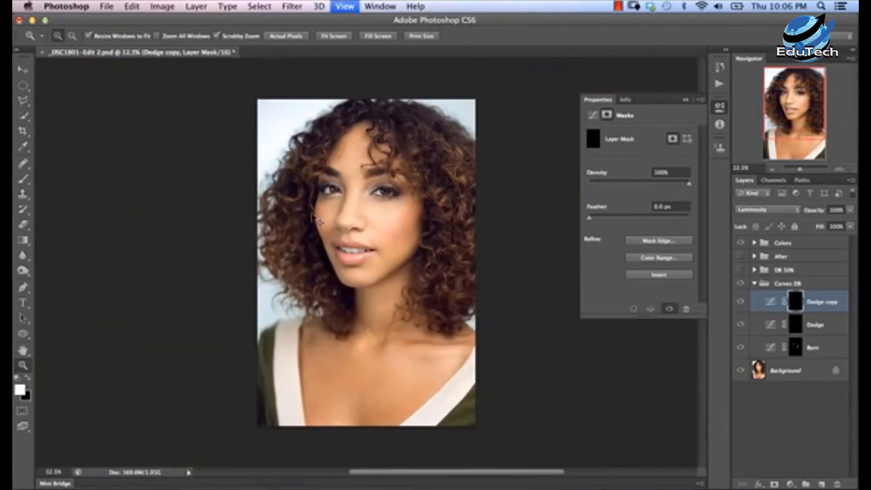
click(509, 236)
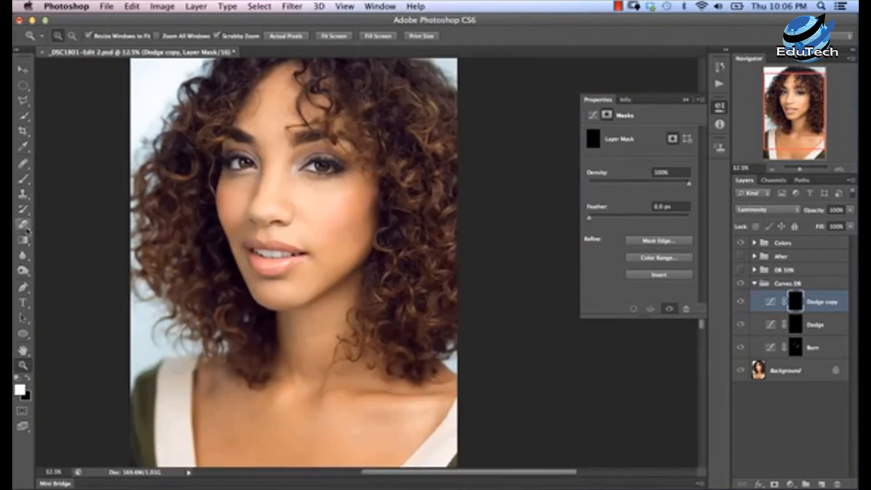
click(23, 179)
drag(340, 230, 328, 232)
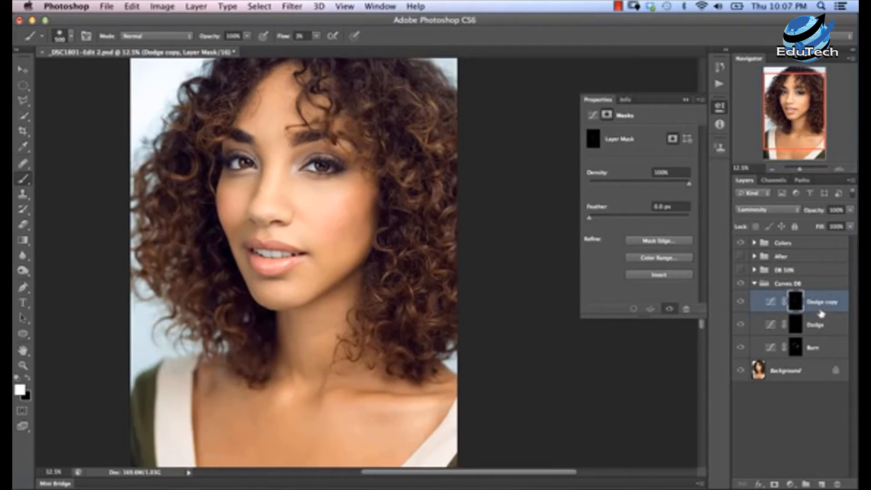
Delete the original Dodge layer, keeping the Dodge copy.
right_click(806, 306)
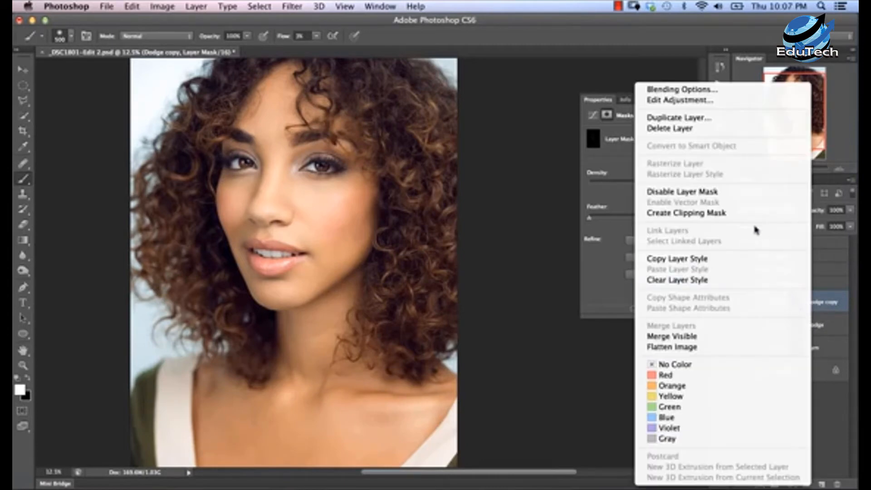
click(834, 332)
click(830, 332)
right_click(828, 331)
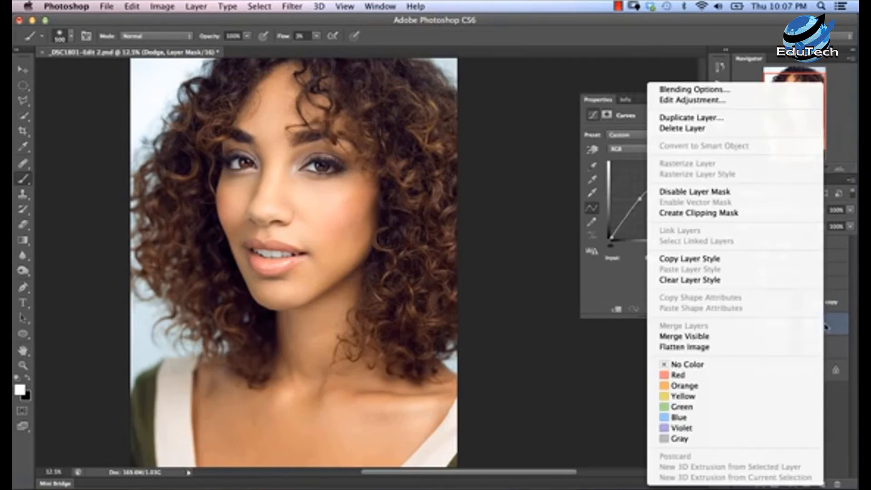
click(715, 129)
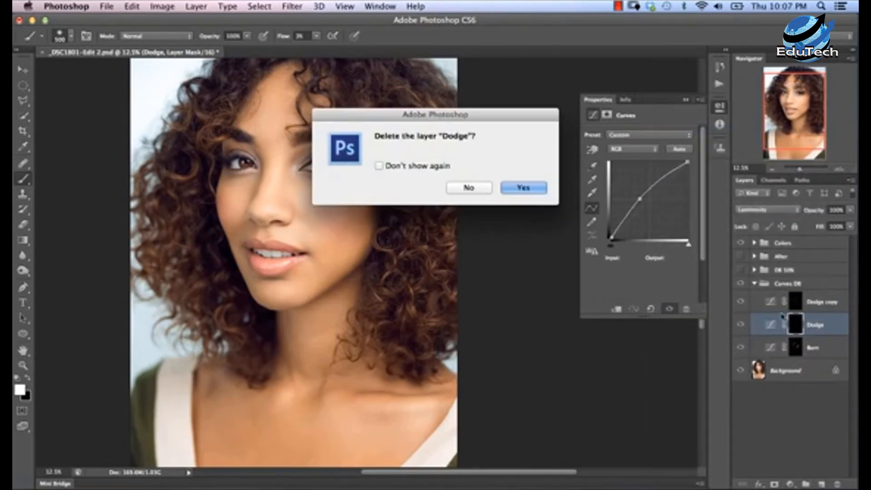
click(523, 188)
Compare the portrait with the whole Curves DB group hidden and shown, leaving the group visible.
click(757, 285)
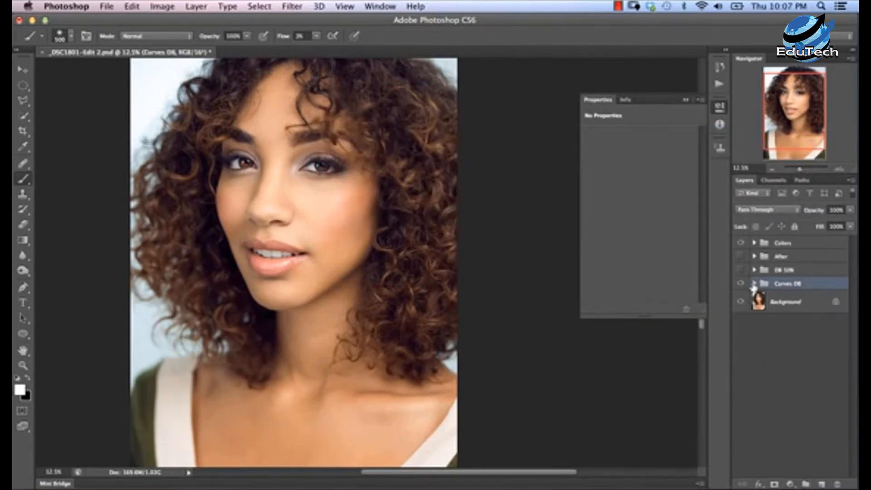
click(742, 285)
click(742, 285)
click(742, 285)
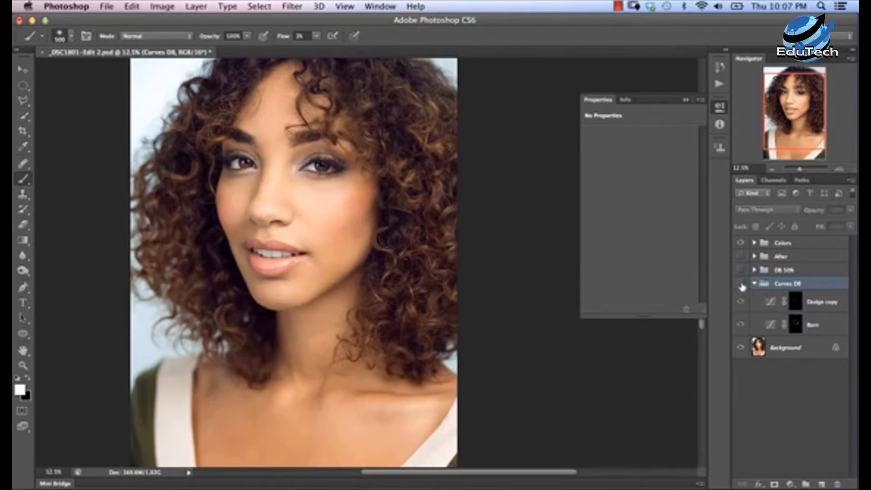
click(743, 285)
click(742, 285)
click(742, 285)
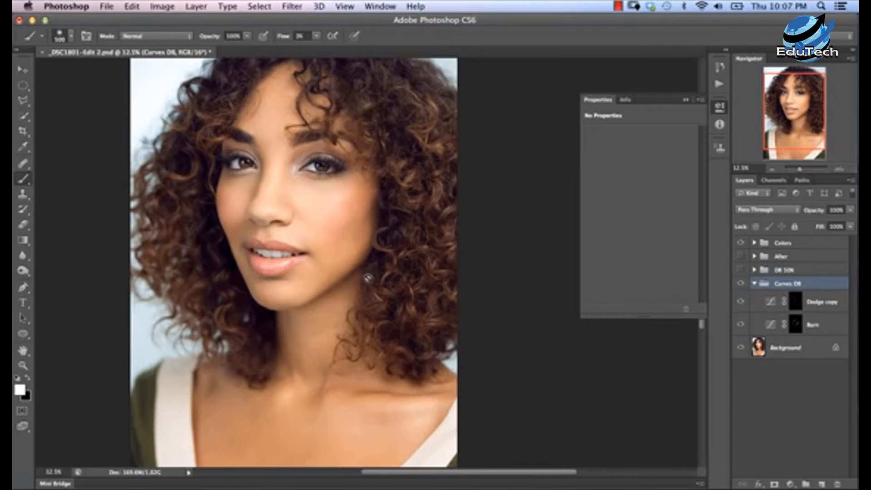
Preview the full effect of the Burn and Dodge copy curves by disabling and re-enabling each layer's mask.
shift+click(796, 324)
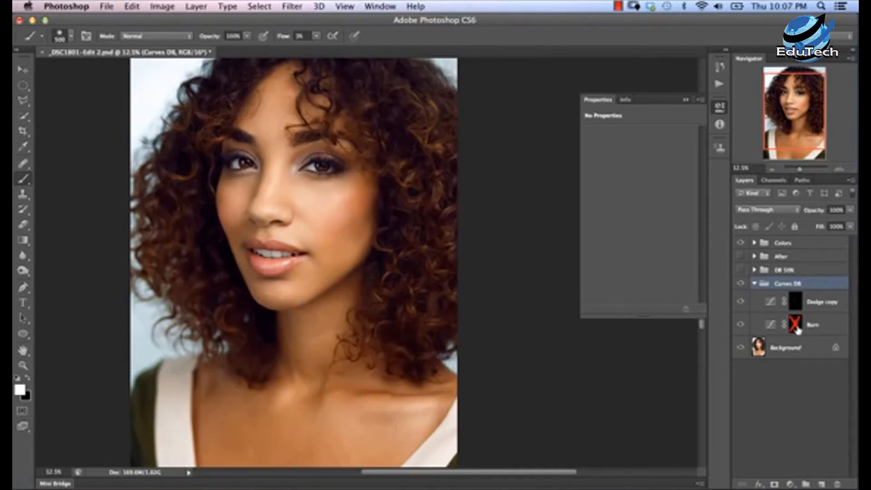
shift+click(797, 330)
shift+click(797, 329)
shift+click(798, 331)
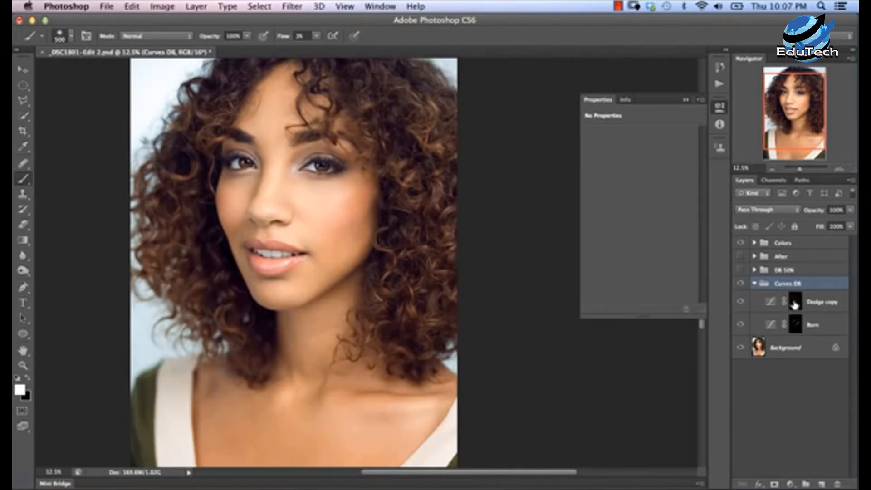
shift+click(798, 307)
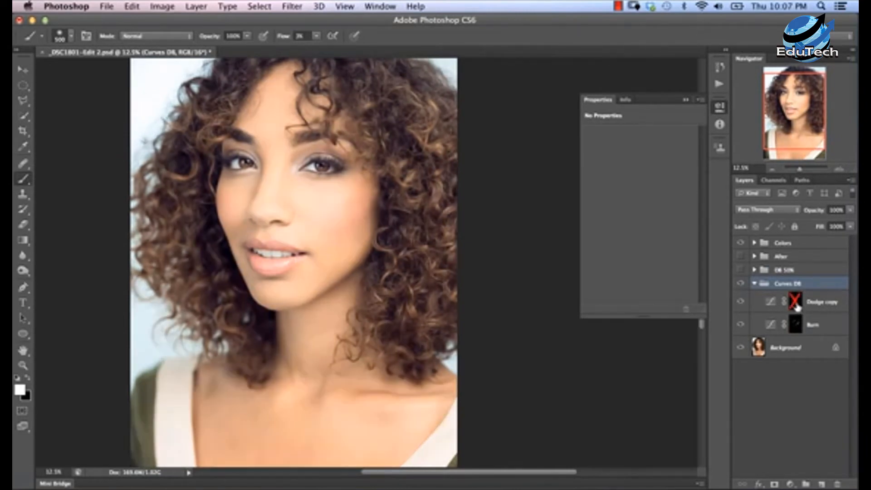
shift+click(797, 307)
shift+click(797, 308)
shift+click(804, 310)
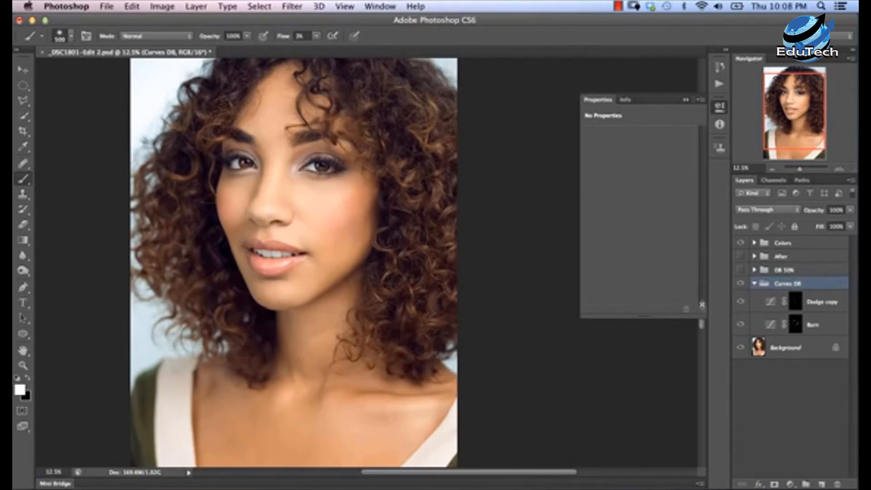
Select the Dodge copy's mask and compare the portrait with that layer hidden and shown.
click(795, 306)
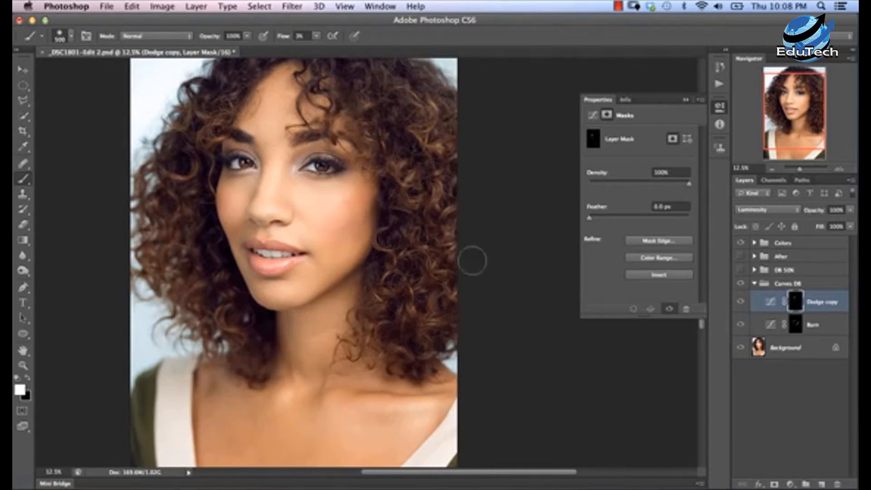
click(740, 303)
click(741, 303)
click(740, 303)
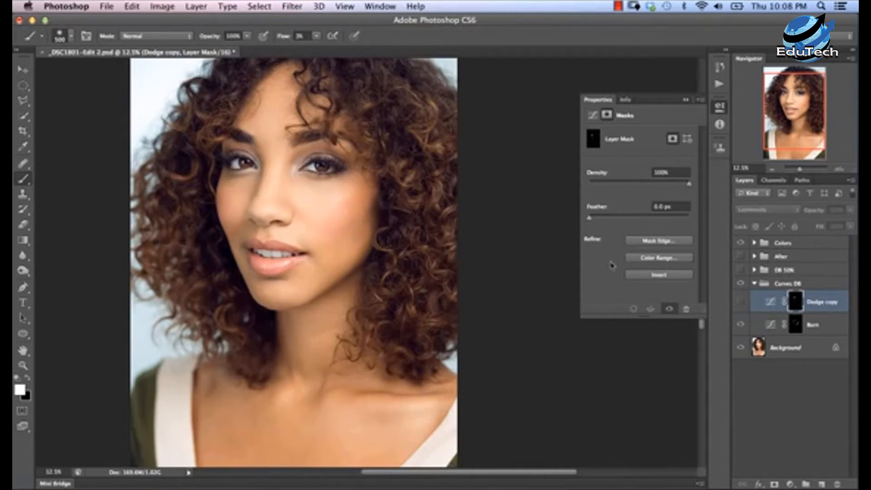
click(741, 303)
click(740, 303)
click(740, 303)
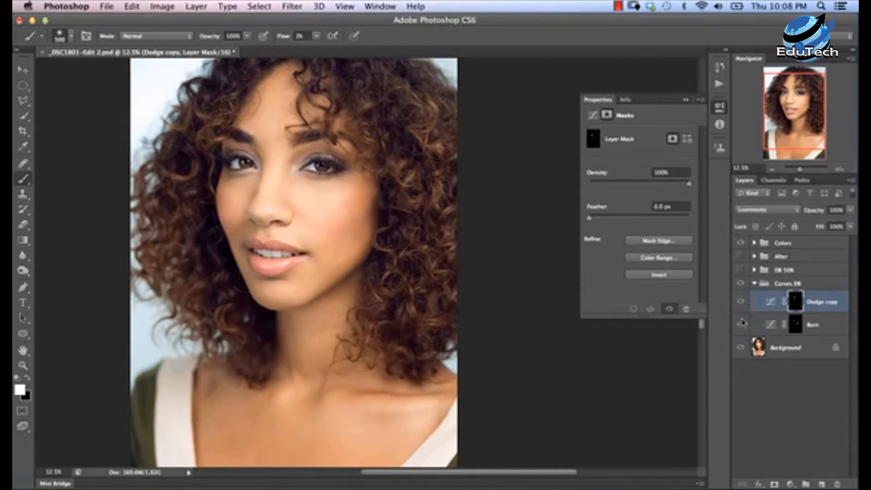
Try restricting the Dodge copy with Blend If, splitting the Underlying Layer's black slider to 0 / 200, without applying the change.
right_click(769, 307)
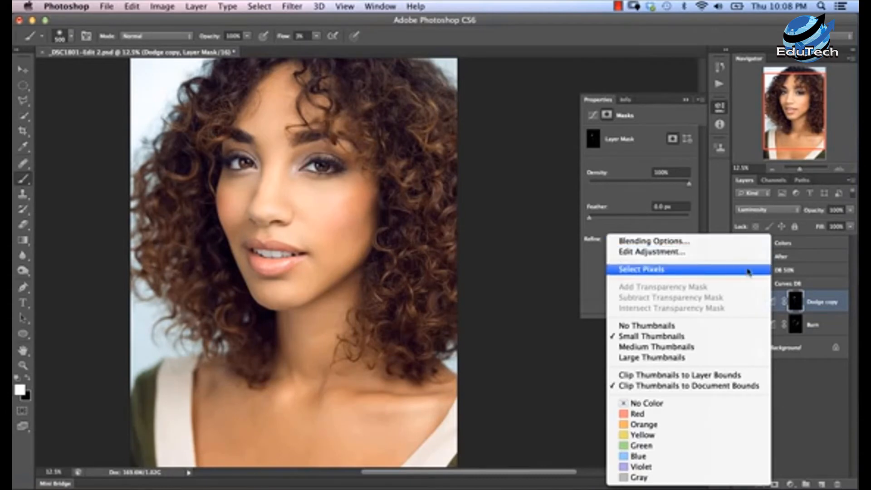
click(670, 245)
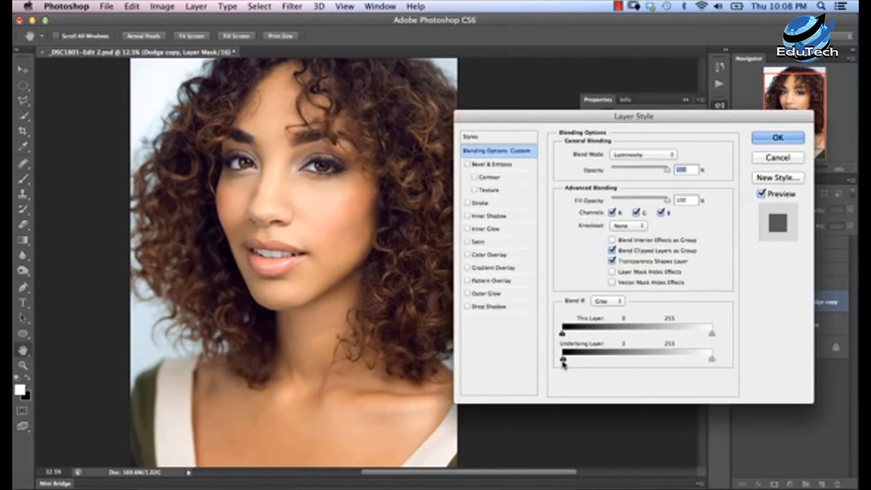
drag(563, 363, 640, 376)
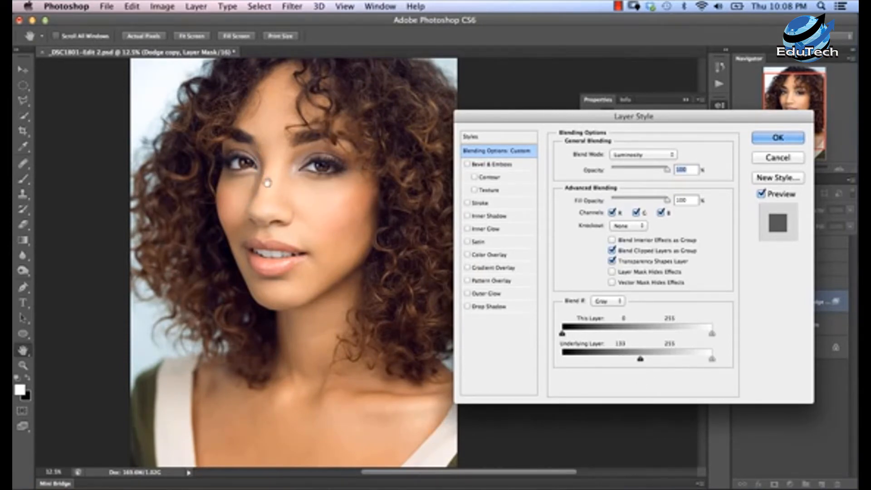
drag(640, 359, 532, 356)
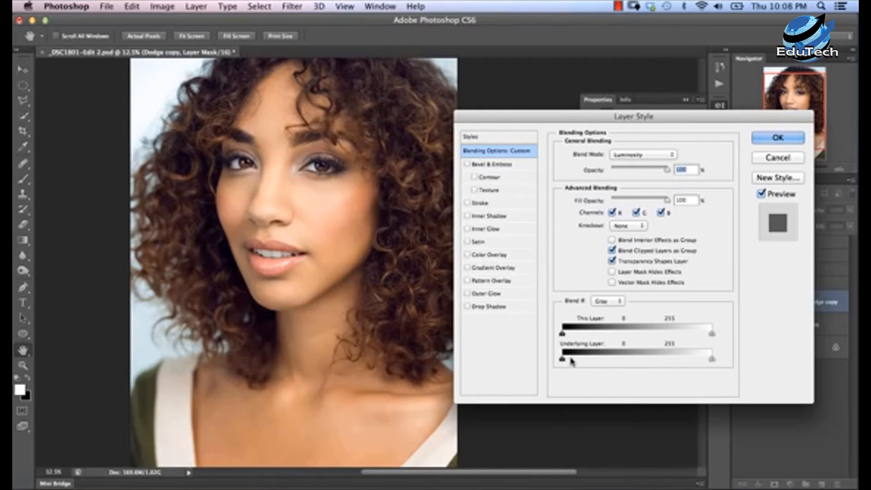
drag(563, 359, 680, 375)
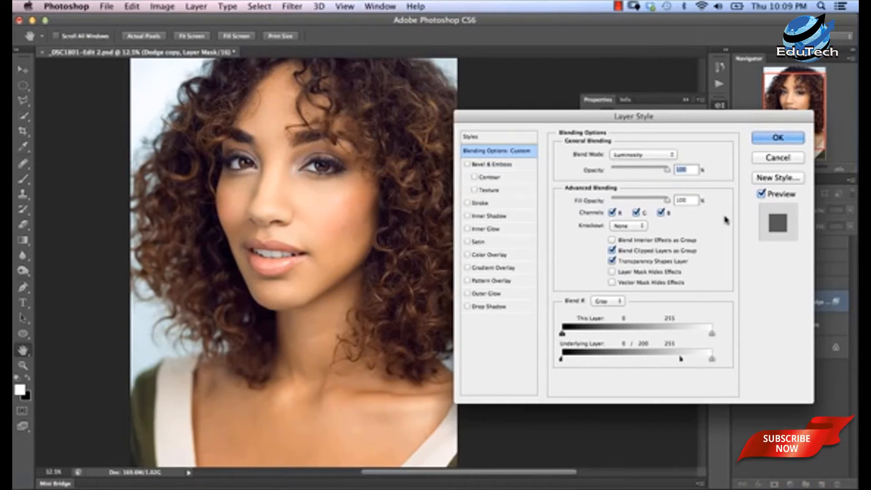
click(777, 158)
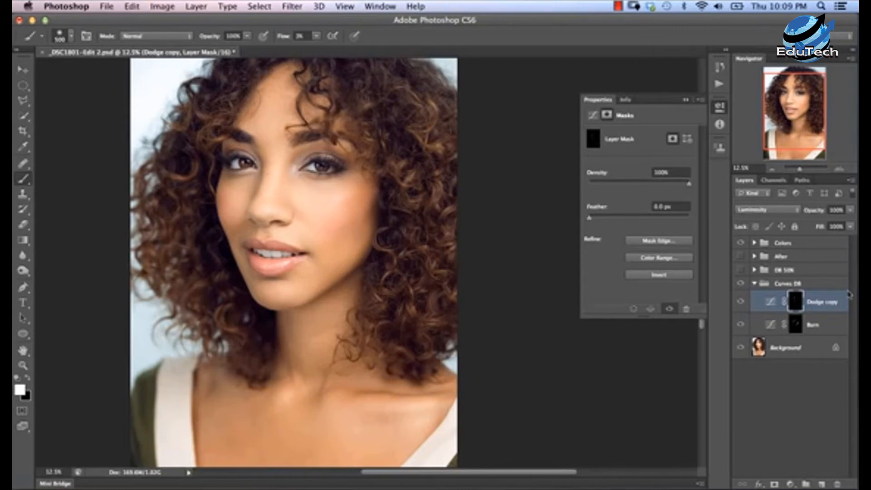
Toggle the Curves DB group's visibility to compare the portrait before and after the curves dodging and burning.
click(741, 284)
click(741, 284)
click(741, 284)
click(740, 284)
click(741, 285)
click(741, 284)
Preview the Burn curve unmasked by disabling and re-enabling its layer mask.
click(797, 328)
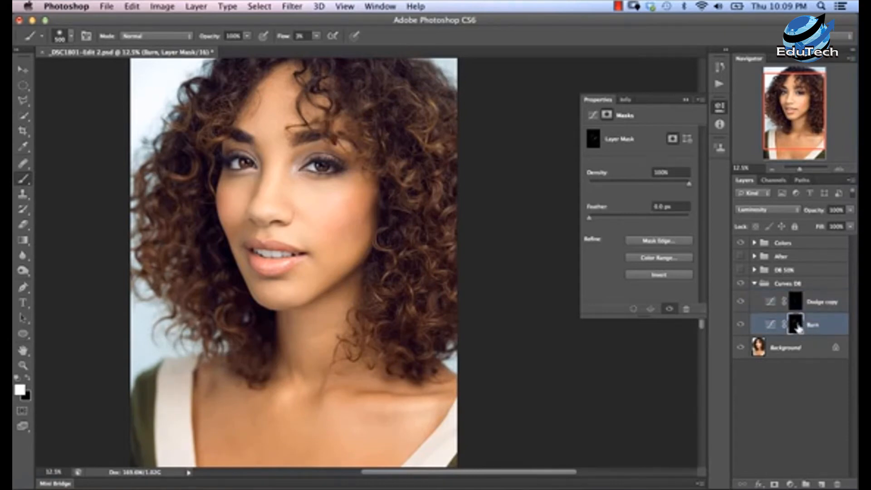
shift+click(796, 327)
shift+click(796, 327)
shift+click(796, 326)
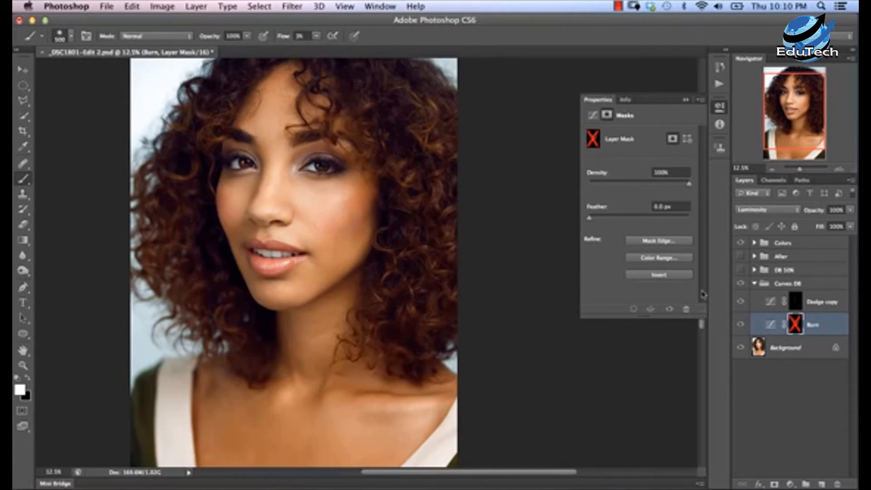
shift+click(795, 325)
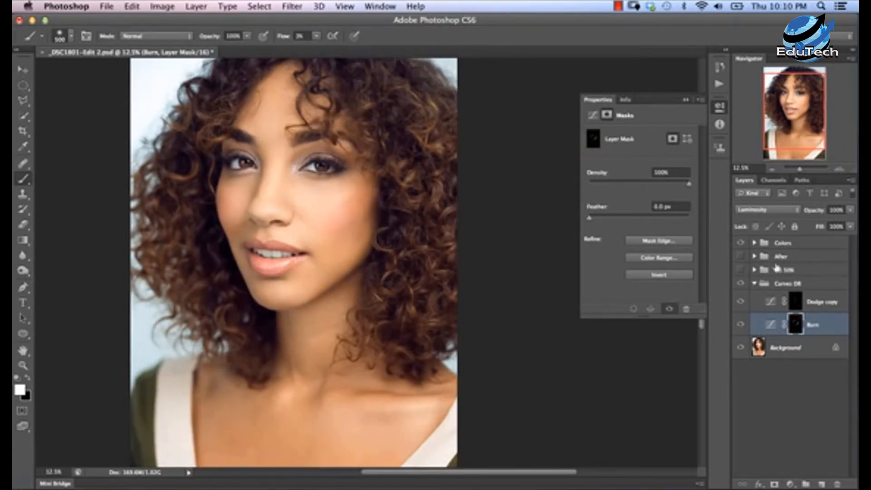
Collapse and hide the Curves DB group, and duplicate the Background layer.
click(755, 284)
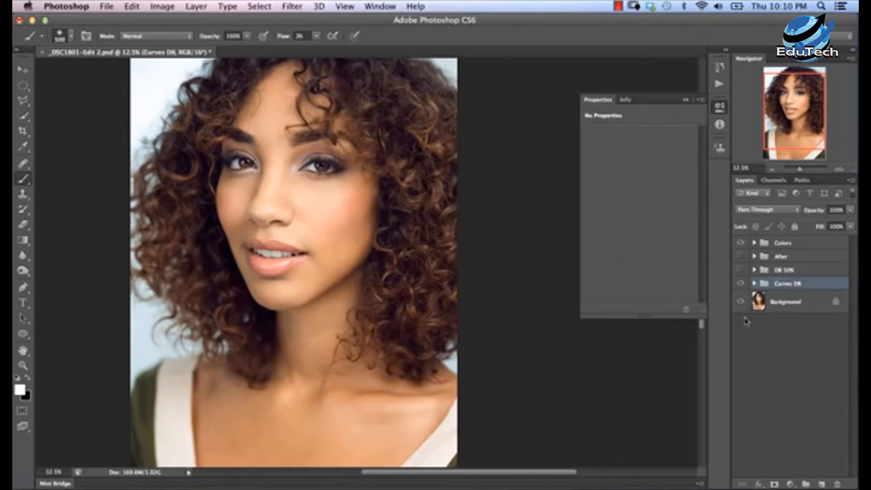
click(741, 286)
click(788, 302)
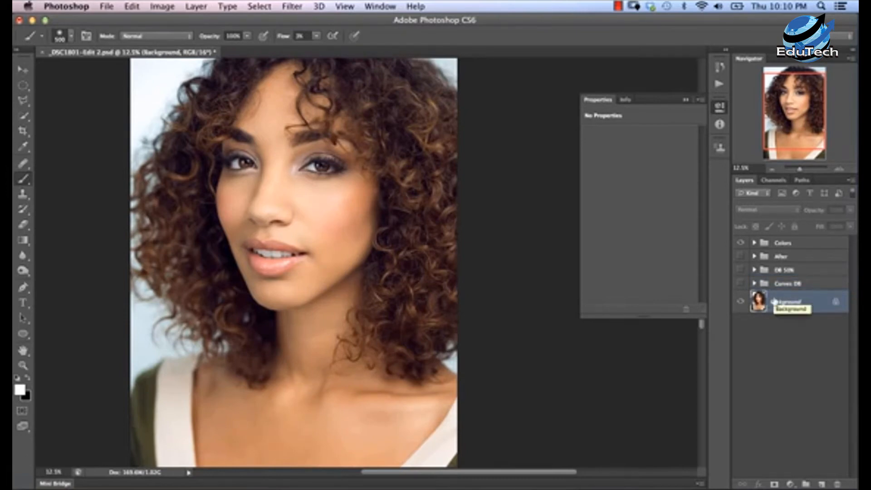
key(super+j)
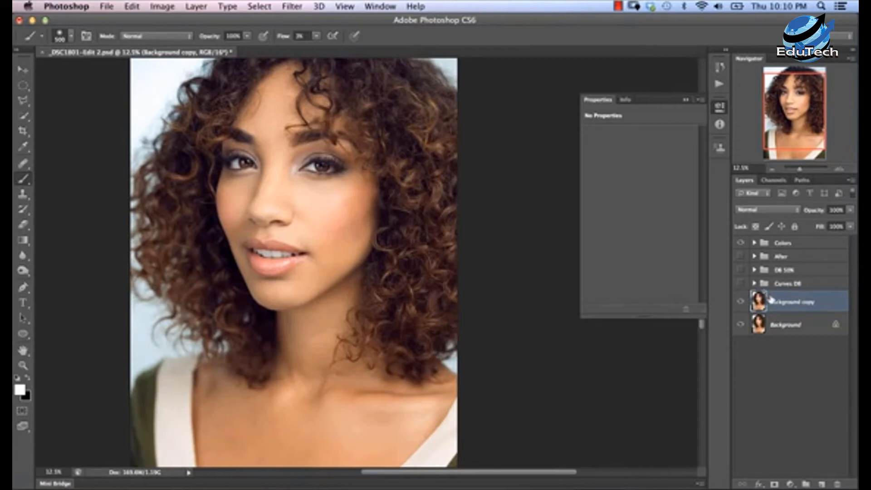
Preview the DB 50% group by showing and hiding it again, and return to the Background copy layer.
click(741, 270)
click(798, 275)
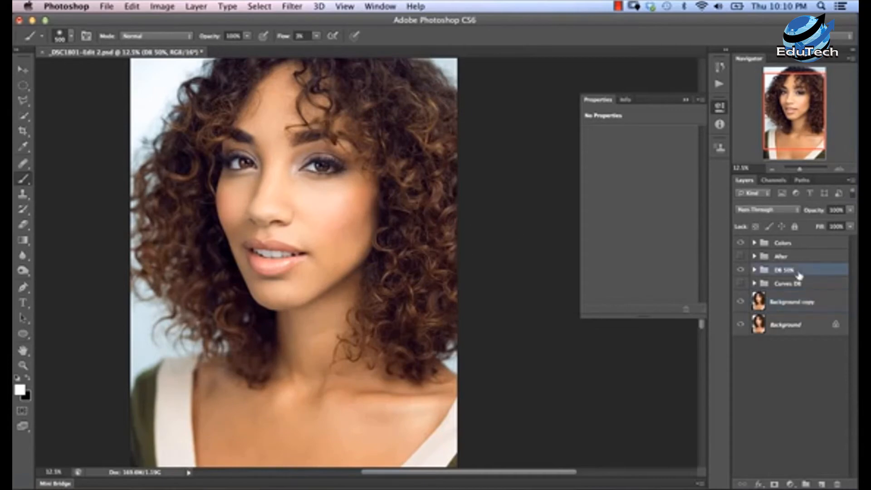
click(830, 210)
drag(818, 226, 797, 226)
click(740, 269)
click(797, 305)
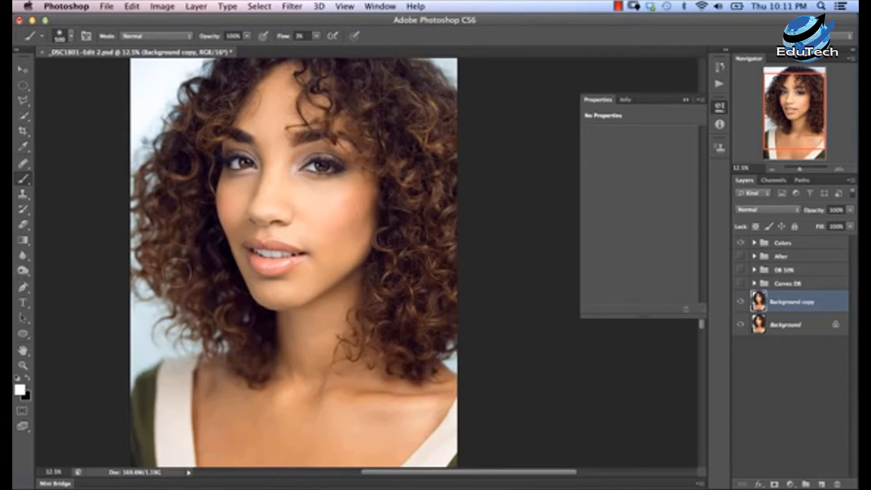
Set up the Burn tool with 5% exposure and a 400 px brush, and toggle Background copy's visibility to compare.
click(23, 270)
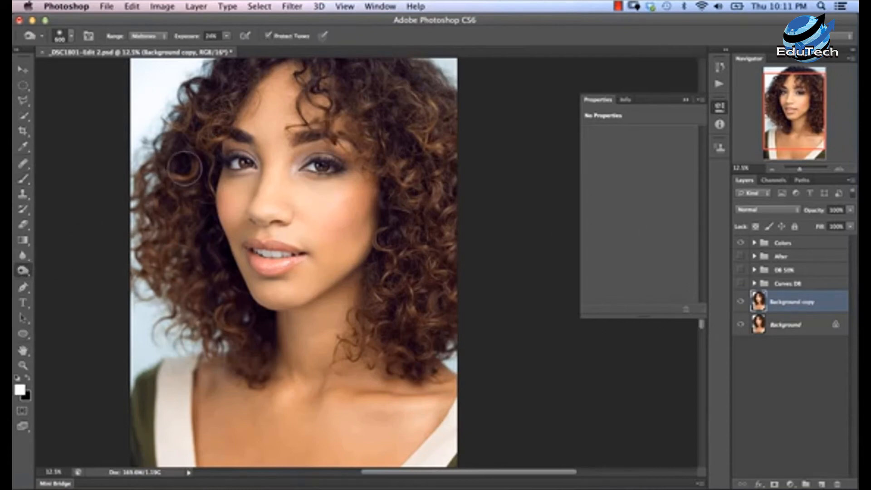
click(185, 39)
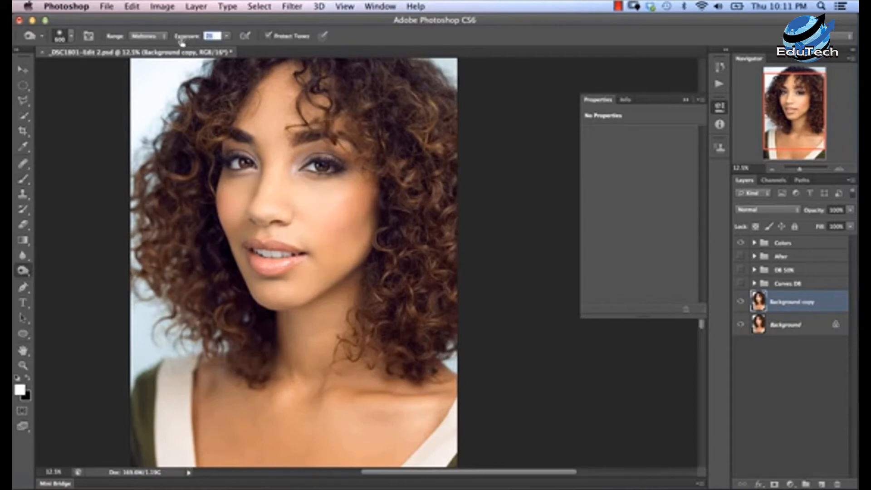
text(5)
key(Return)
key(bracketleft)
key(bracketleft)
click(743, 305)
click(743, 305)
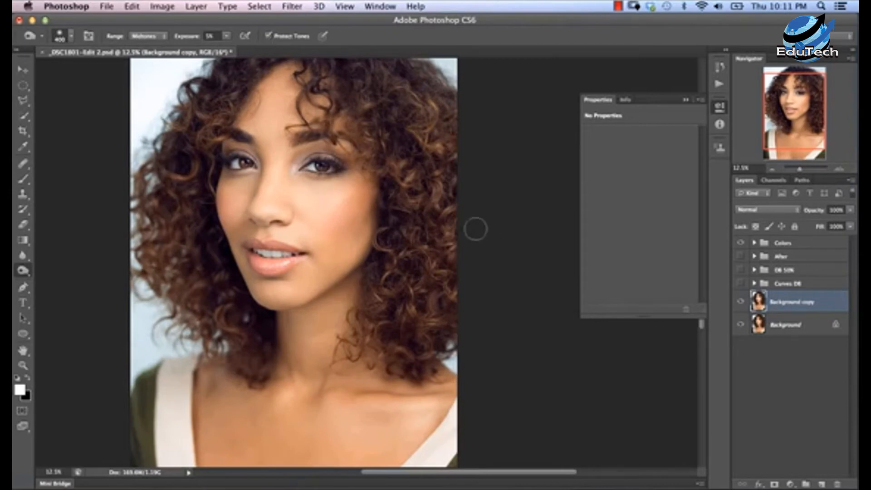
Try burning the shaded cheek on Background copy at 29% exposure with Protect Tones enabled.
drag(180, 39, 201, 40)
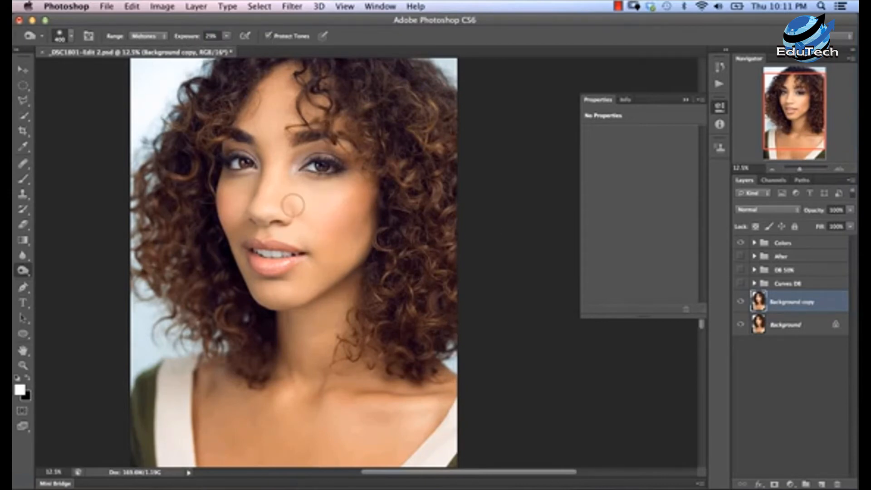
mouse_move(329, 245)
mouse_down()
mouse_move(338, 218)
mouse_move(324, 231)
mouse_move(345, 254)
mouse_move(358, 236)
mouse_up()
mouse_move(364, 271)
mouse_down()
mouse_move(349, 274)
mouse_move(381, 212)
mouse_move(369, 256)
mouse_move(352, 277)
mouse_up()
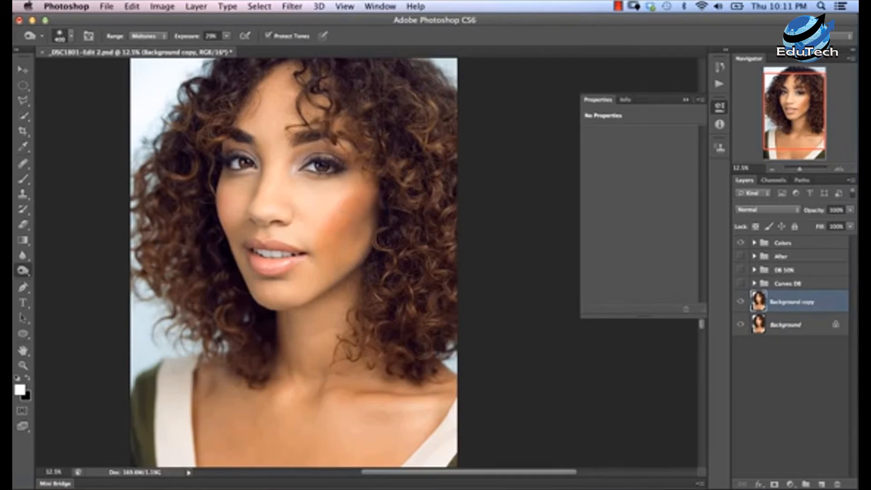
drag(324, 221, 359, 266)
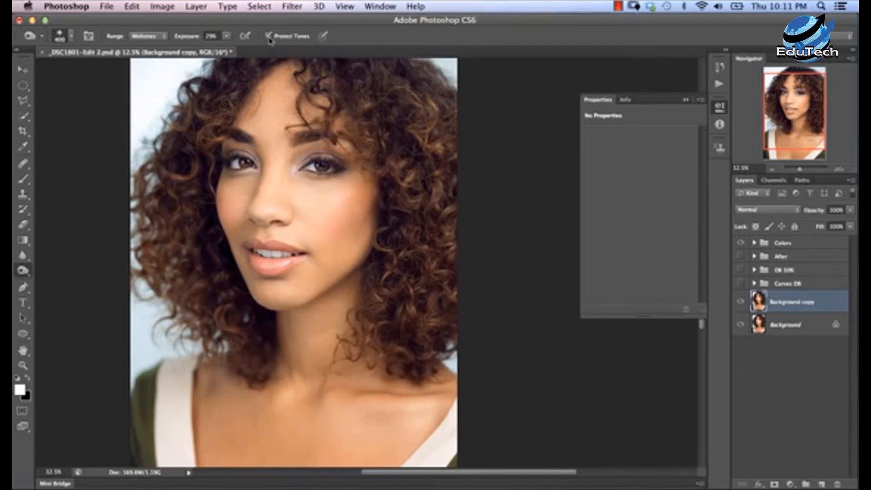
Try burning the same cheek with Protect Tones disabled, and undo the burning.
mouse_move(362, 276)
mouse_down()
mouse_move(339, 222)
mouse_move(347, 231)
mouse_move(360, 212)
mouse_move(327, 266)
mouse_up()
mouse_move(365, 204)
mouse_down()
mouse_move(370, 248)
mouse_move(410, 267)
mouse_move(375, 218)
mouse_up()
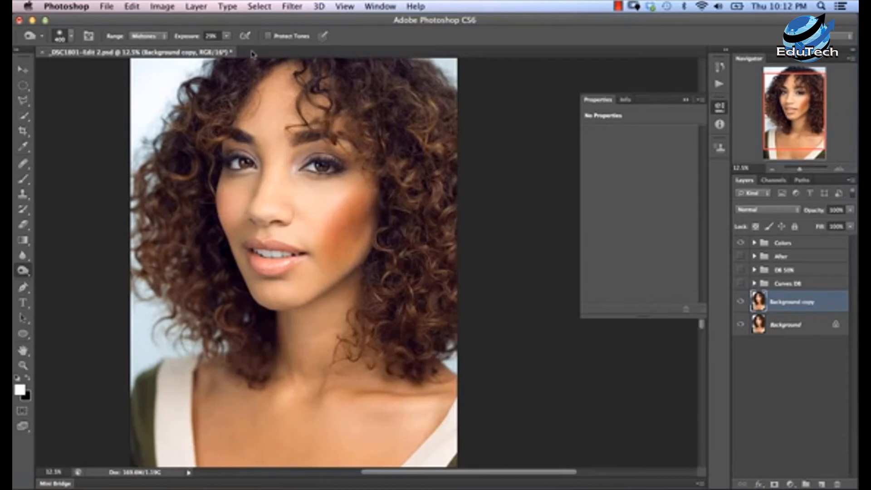
key(ctrl+z)
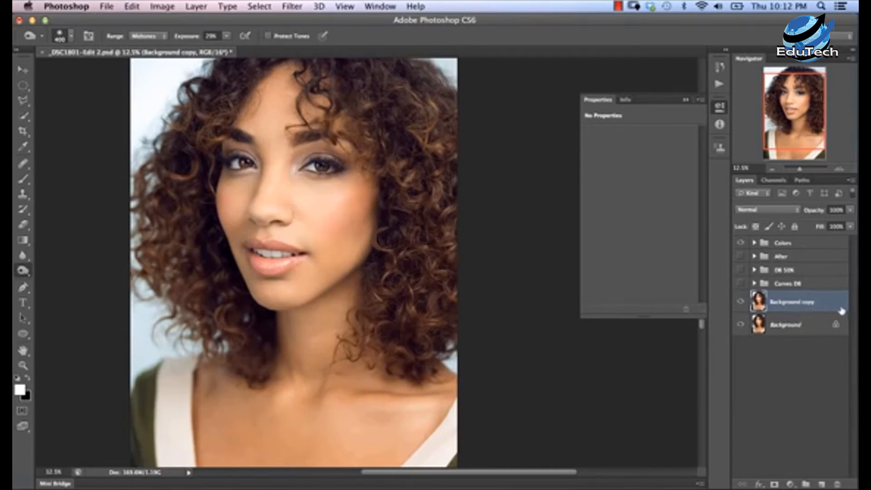
Delete the Background copy layer.
right_click(790, 303)
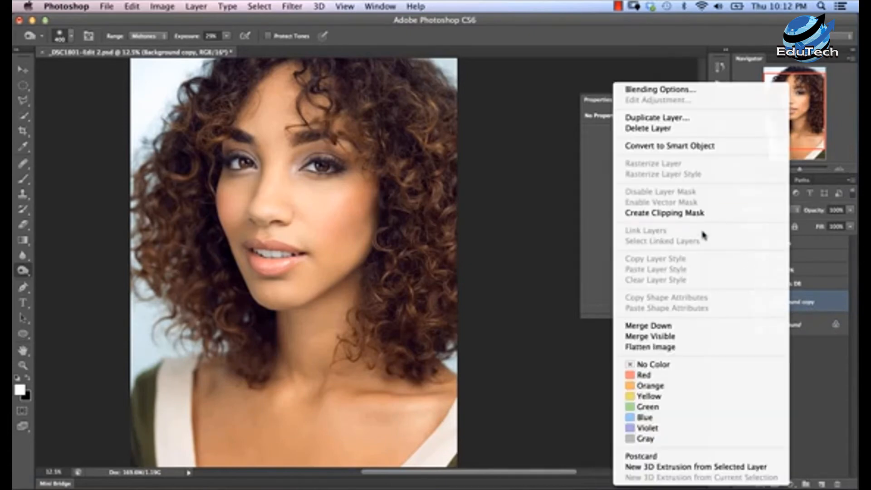
click(661, 129)
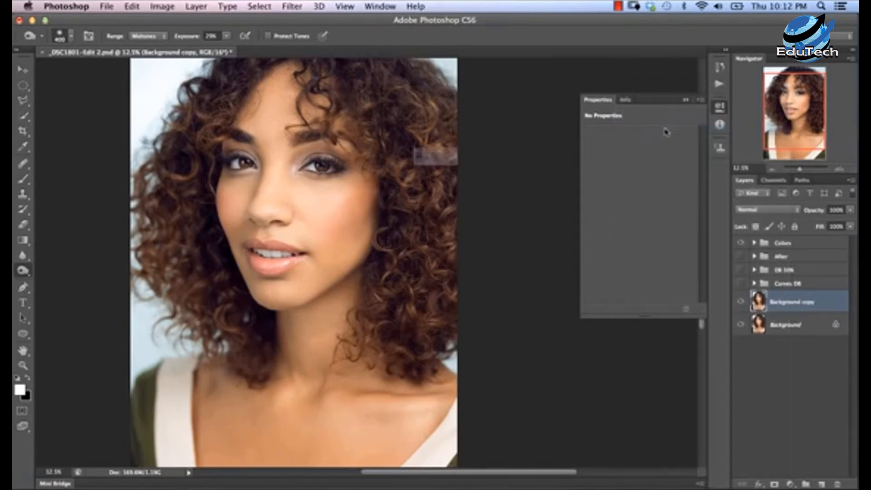
click(531, 189)
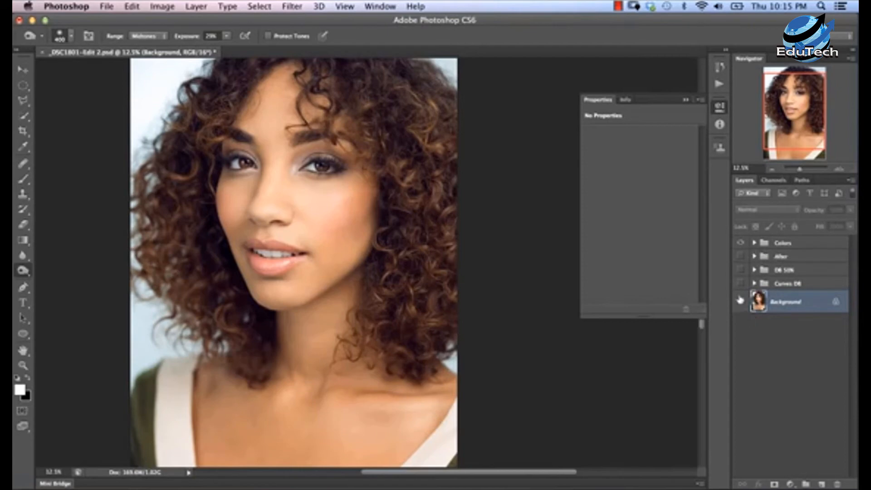
Duplicate the Background layer twice, naming the lower copy Low and the upper copy High.
key(ctrl+j)
key(ctrl+j)
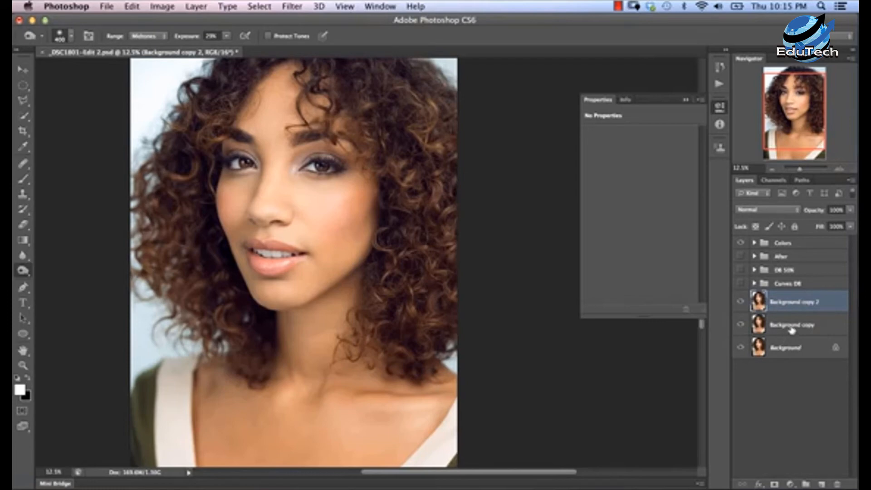
double_click(790, 326)
text(Lo)
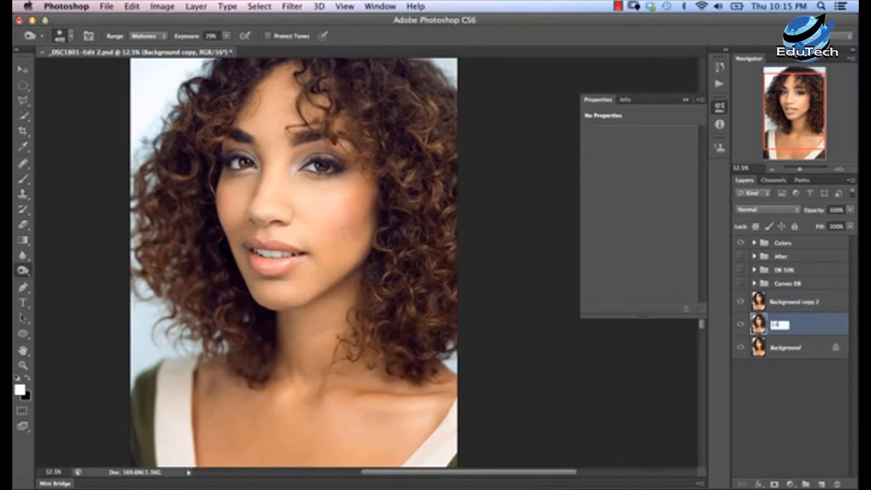
text(w)
key(Return)
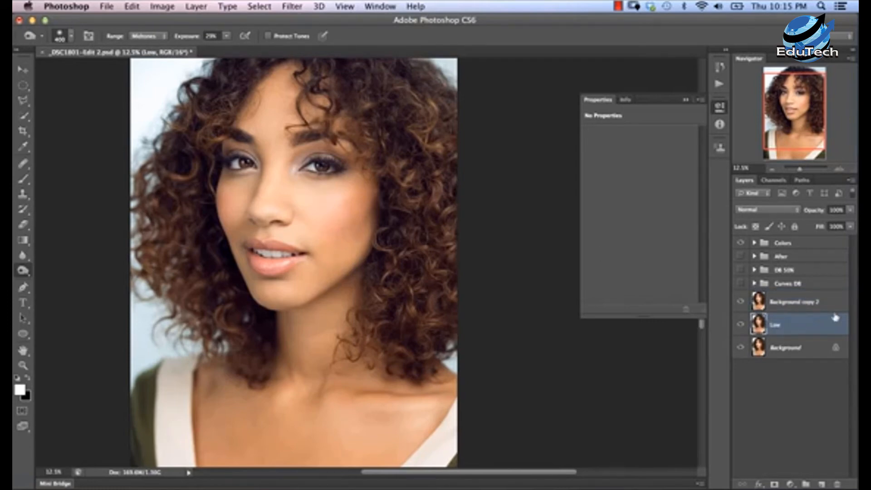
double_click(794, 302)
text(High)
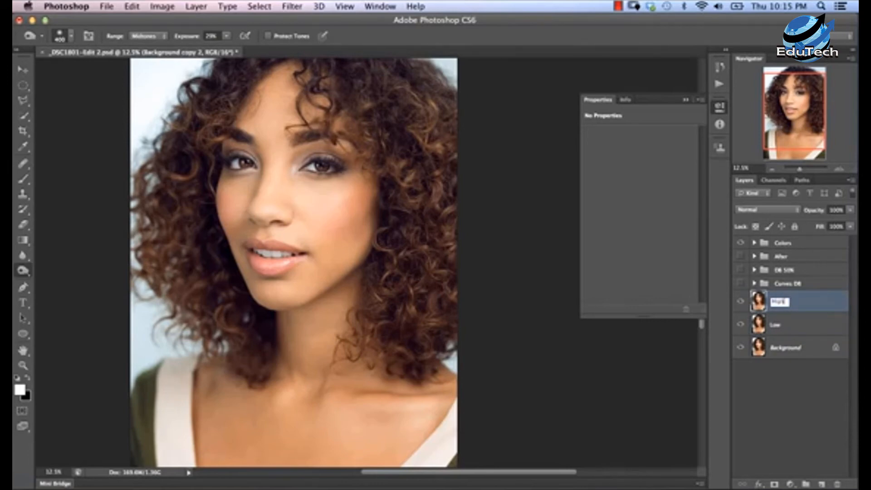
key(Return)
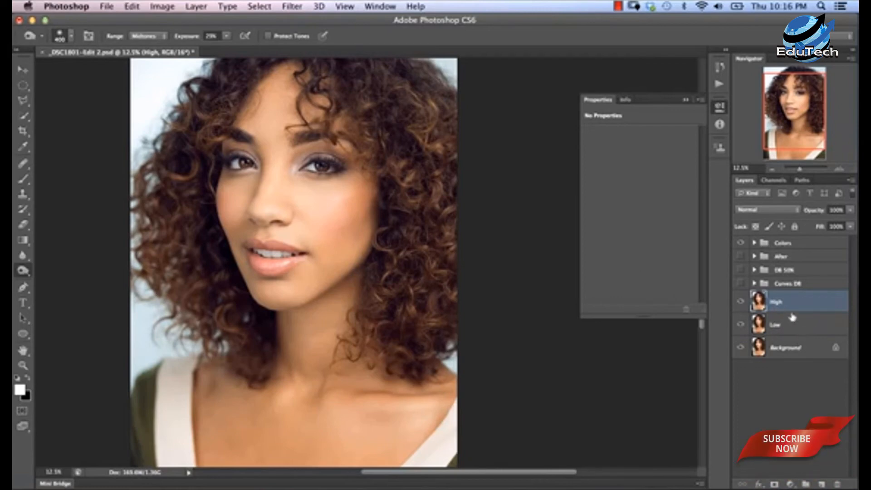
Hide the High layer and apply a Gaussian Blur with a radius of 8.9 pixels to the Low layer.
click(741, 301)
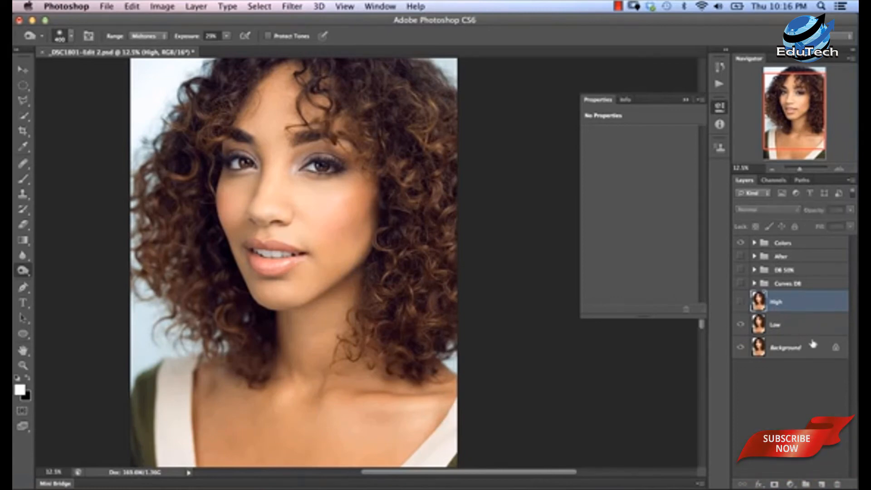
click(795, 326)
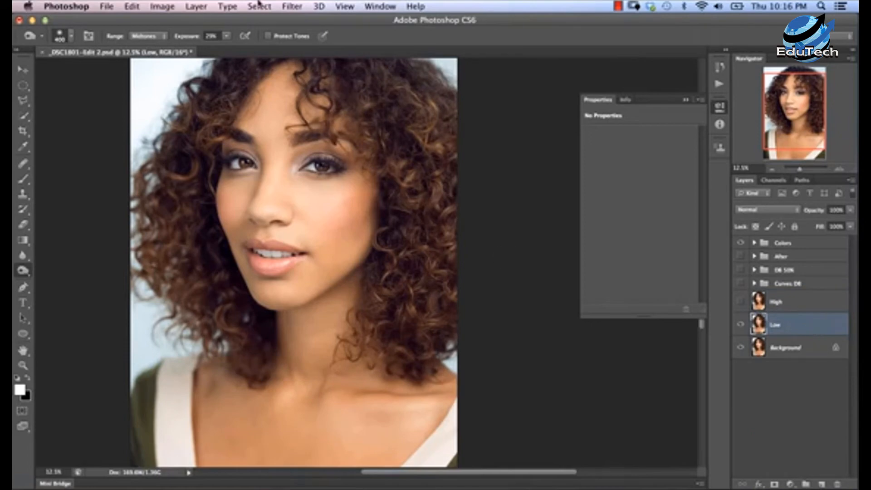
click(292, 6)
mouse_move(372, 144)
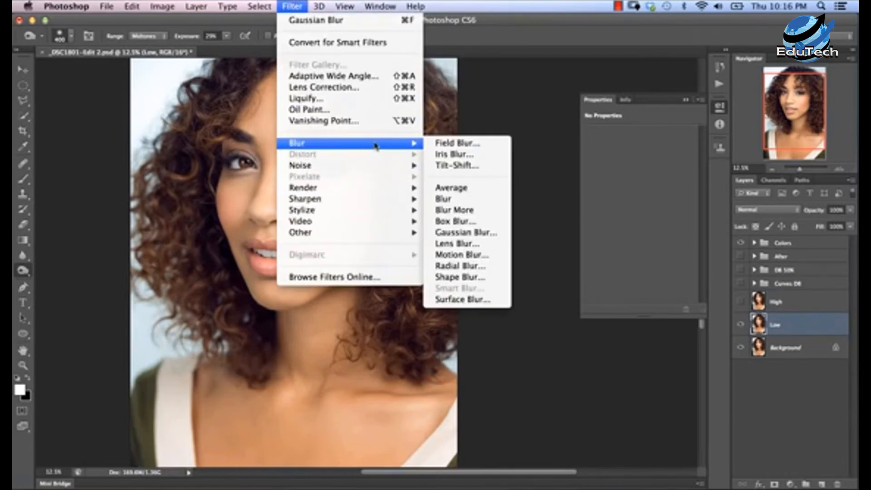
click(468, 234)
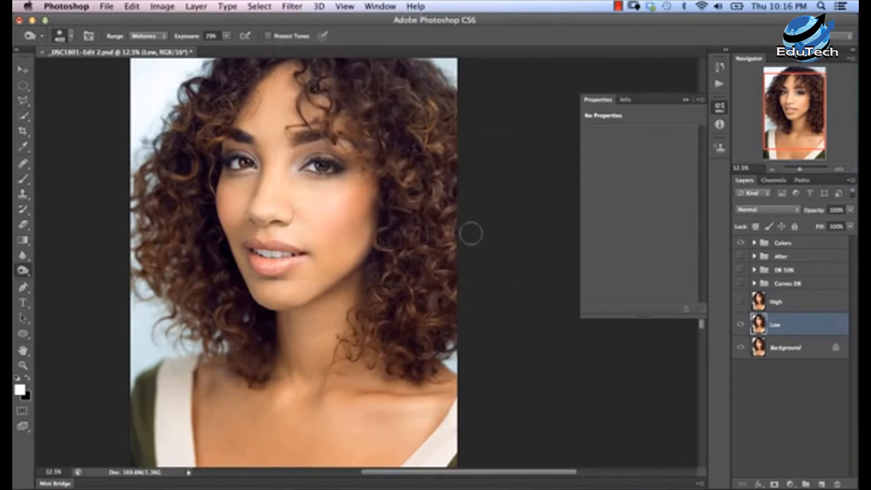
mouse_move(525, 359)
mouse_down()
mouse_move(513, 358)
mouse_move(521, 358)
mouse_up()
drag(521, 358, 523, 358)
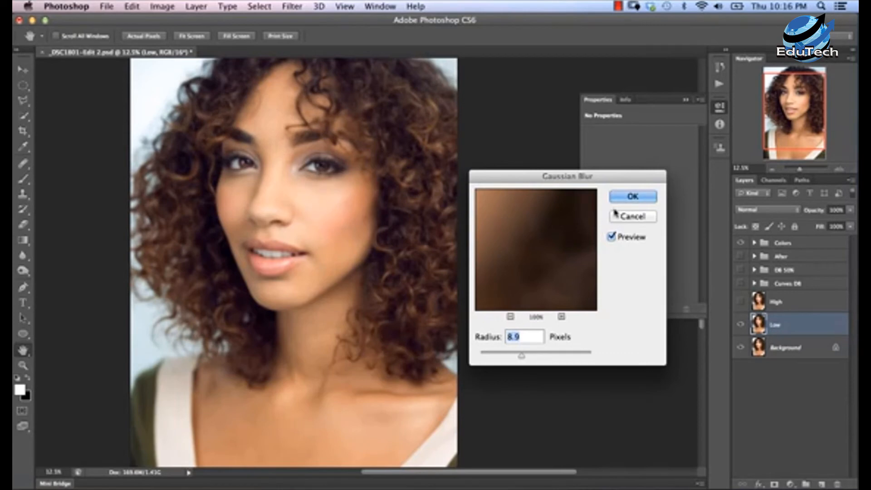
click(638, 198)
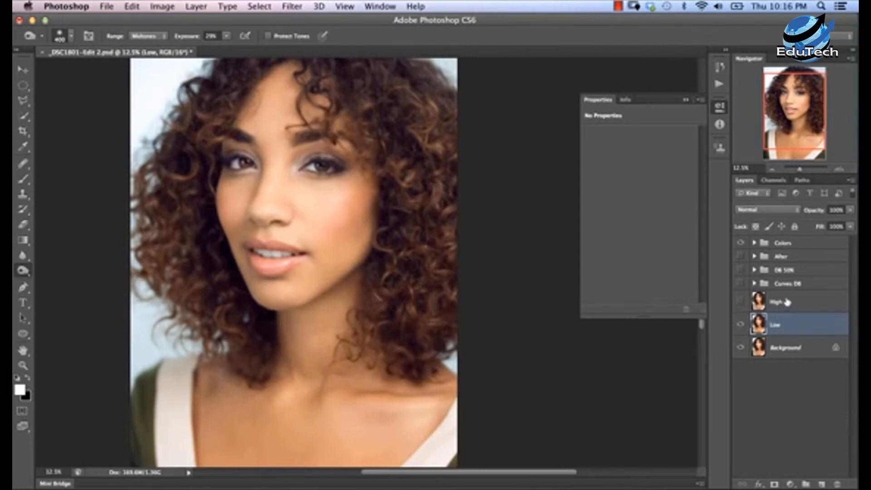
Show the High layer again and set its blend mode to Linear Light.
click(757, 306)
click(740, 302)
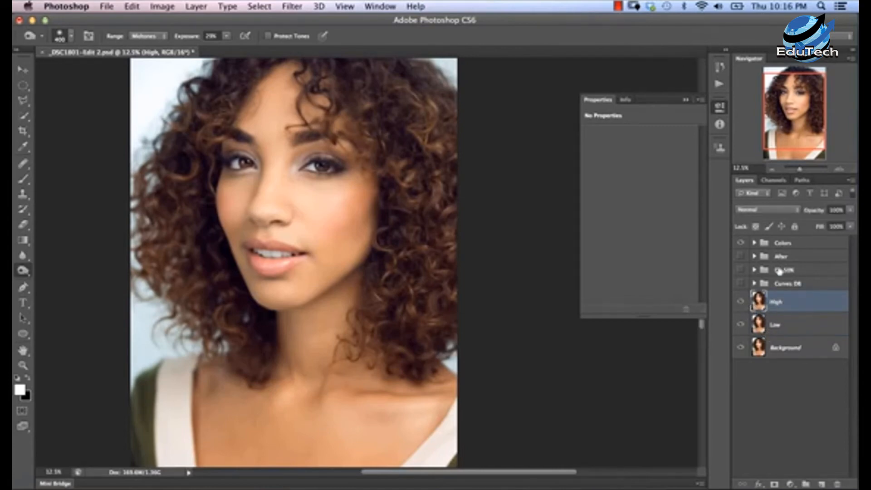
click(786, 212)
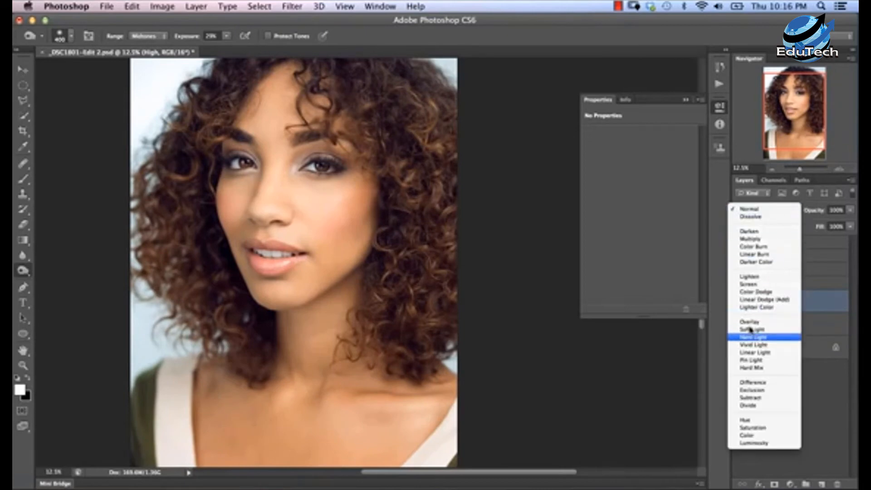
click(760, 354)
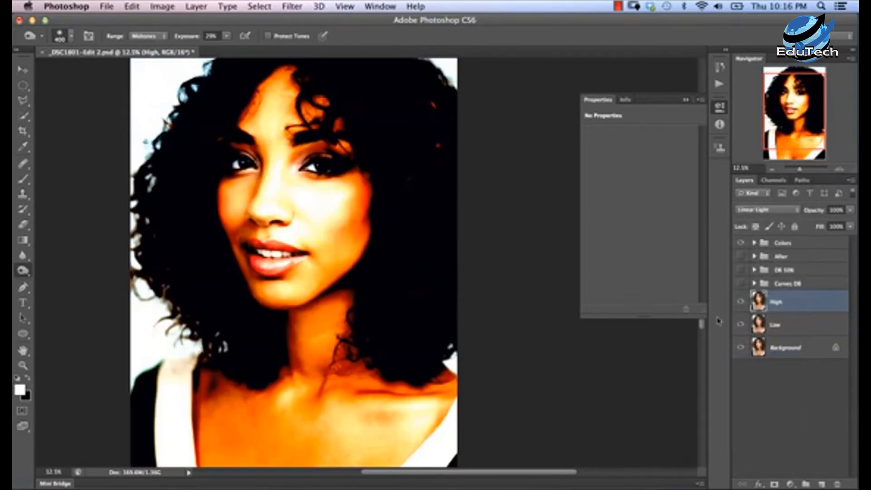
Use Apply Image on High with the inverted Low layer's RGB channel, Add blending, 100% opacity, scale 2 and offset 0.
click(162, 7)
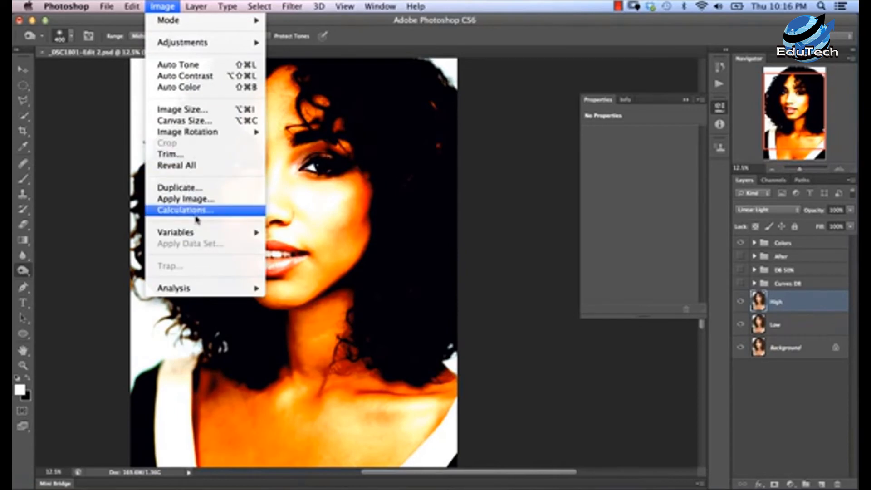
click(210, 200)
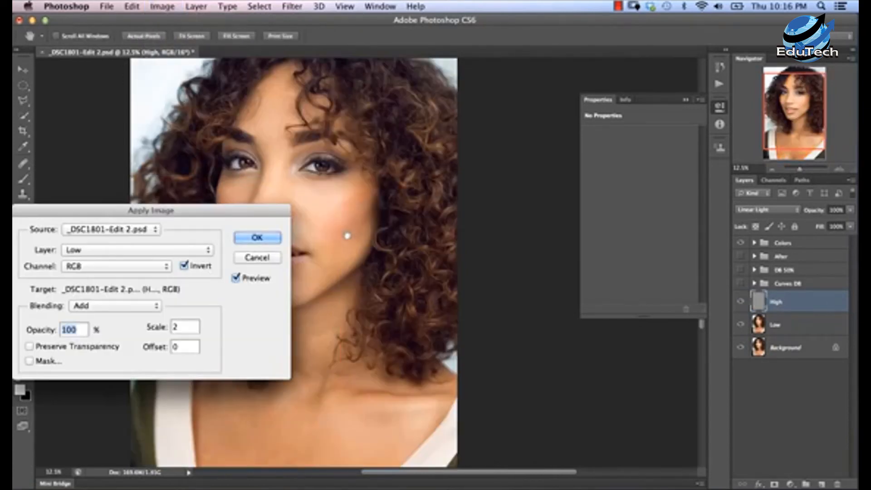
drag(235, 212, 606, 82)
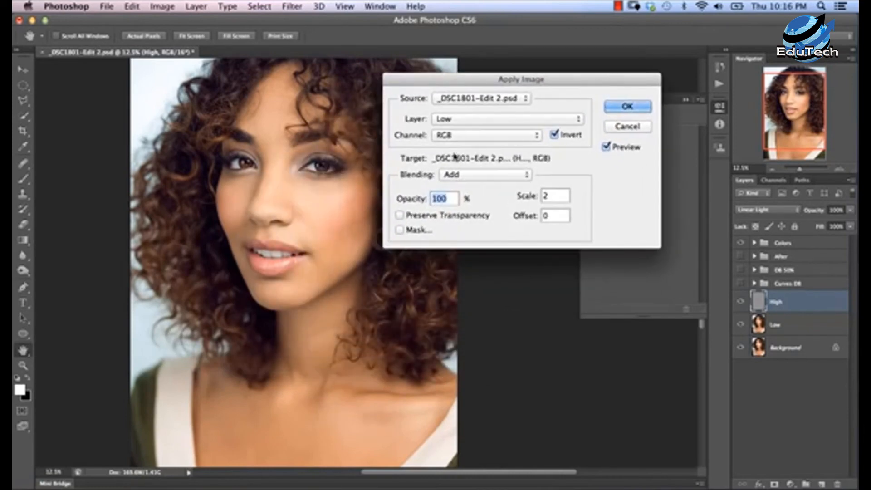
click(480, 123)
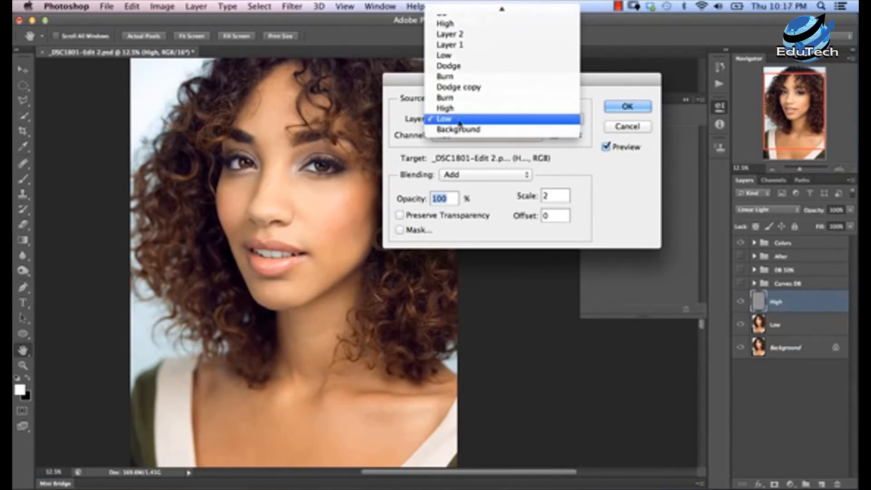
click(445, 118)
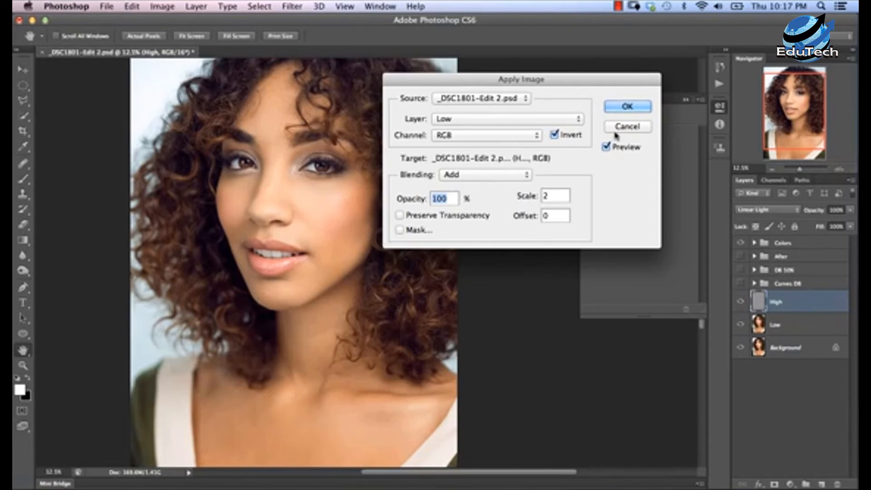
click(629, 106)
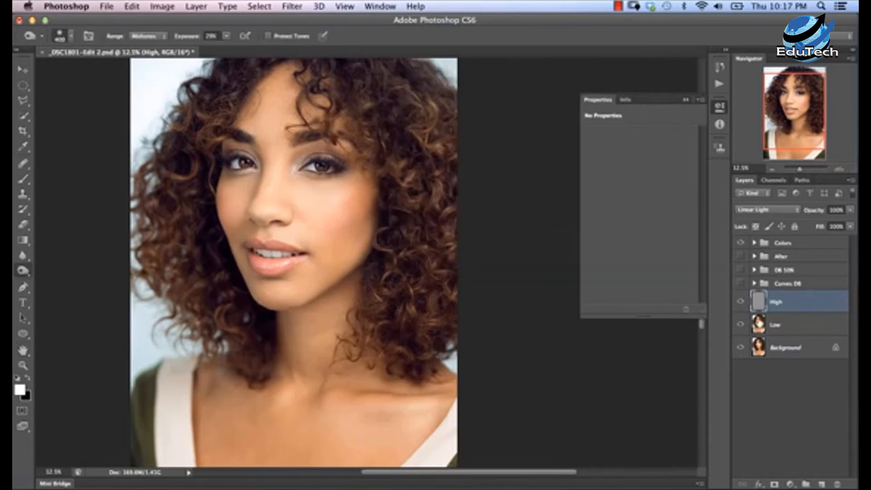
Group the High and Low layers together.
shift+click(794, 331)
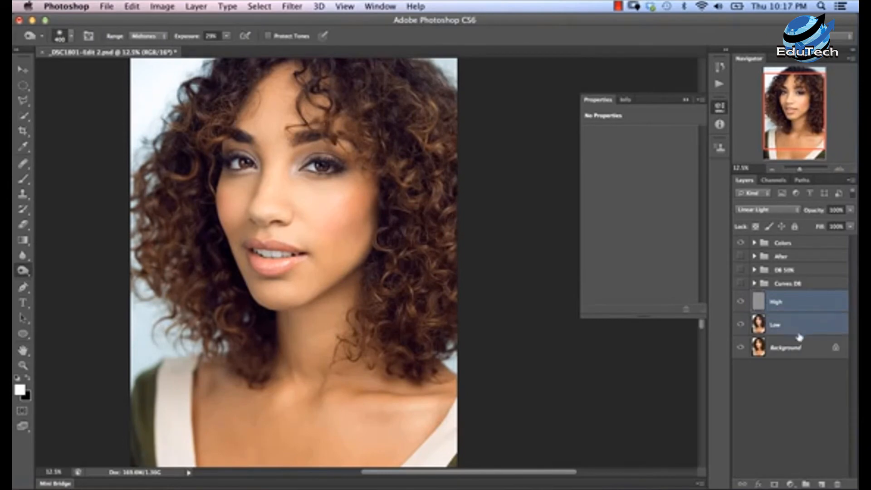
key(super+g)
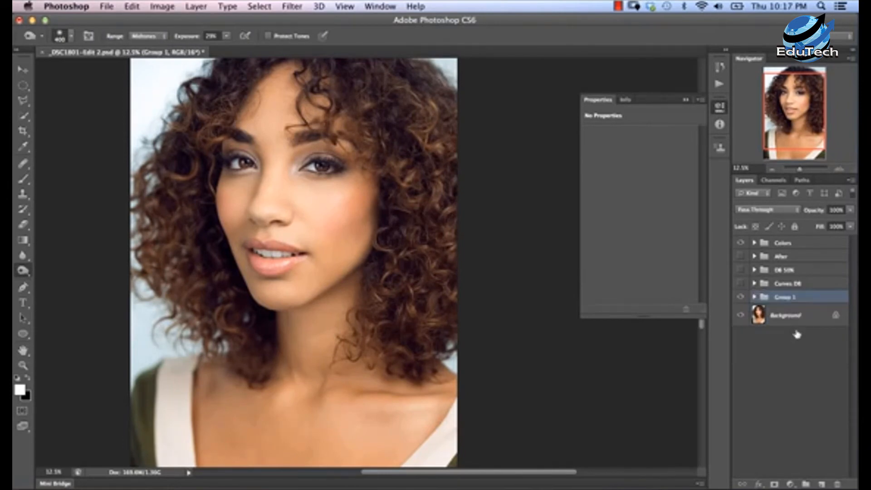
Rename the new group FS DB and expand it to show the High and Low layers.
double_click(790, 297)
key(Return)
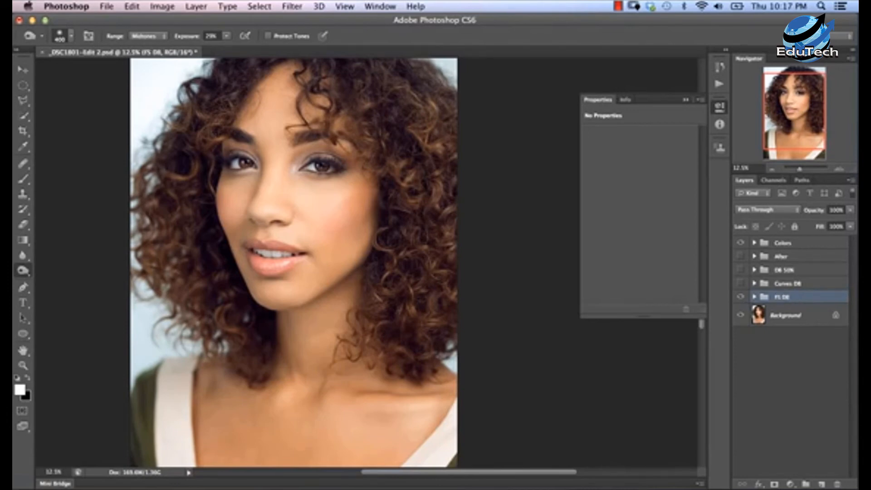
click(755, 298)
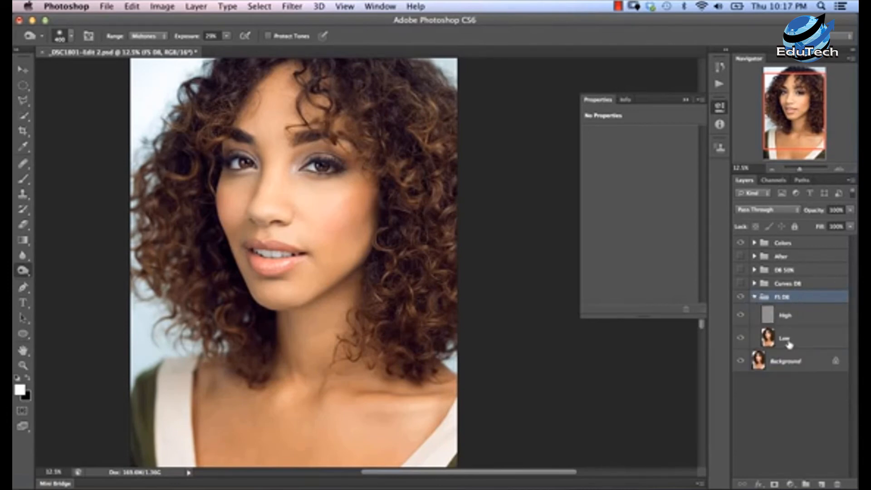
Add two new layers directly above Low, filling the lower one with white and the upper one with black.
click(795, 341)
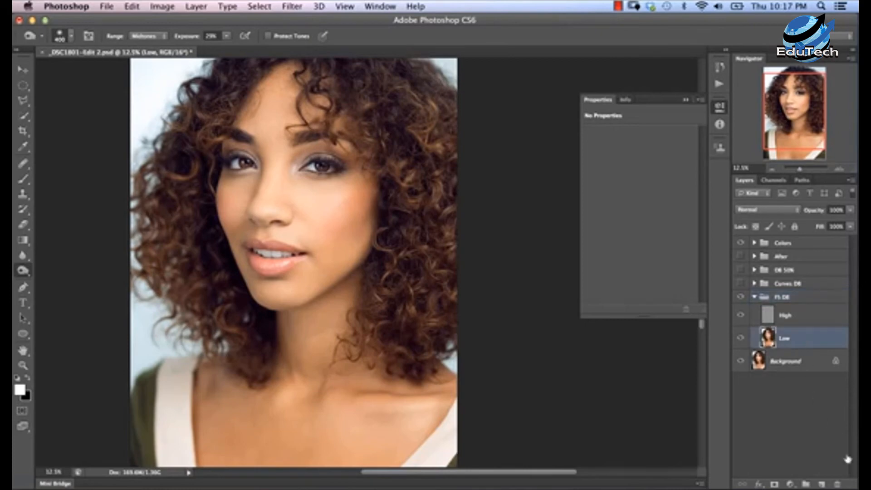
click(821, 485)
click(821, 485)
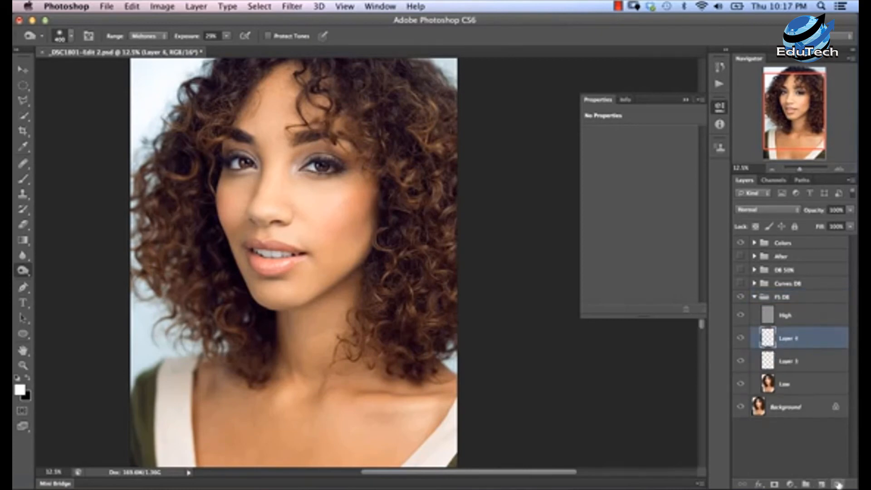
click(769, 363)
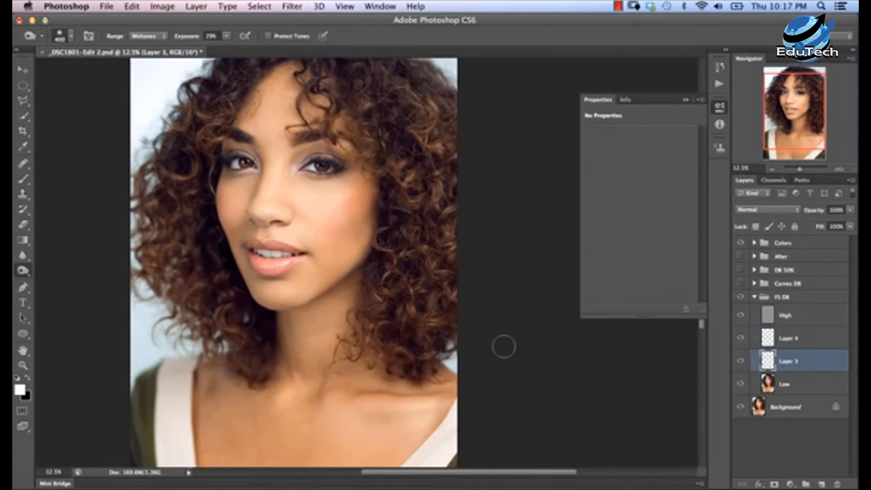
key(alt+BackSpace)
click(787, 335)
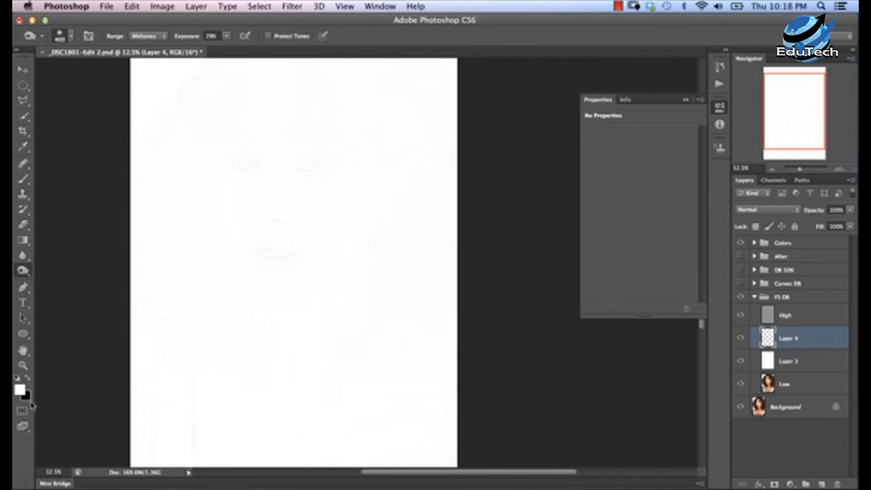
key(ctrl+BackSpace)
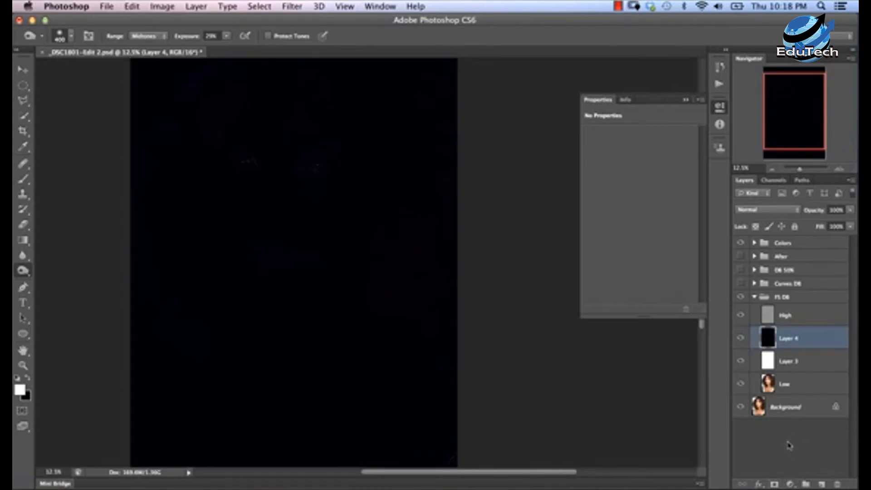
Add a black layer mask to both the black-filled and the white-filled layers.
alt+click(775, 484)
click(801, 362)
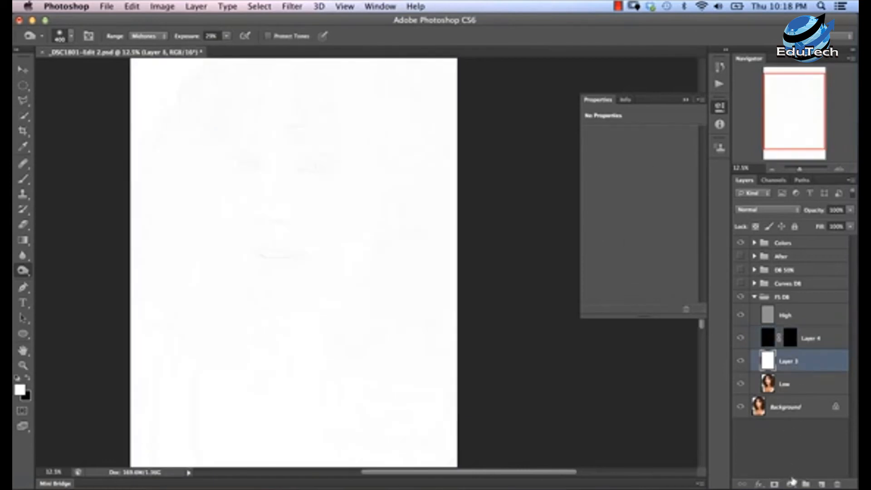
alt+click(774, 484)
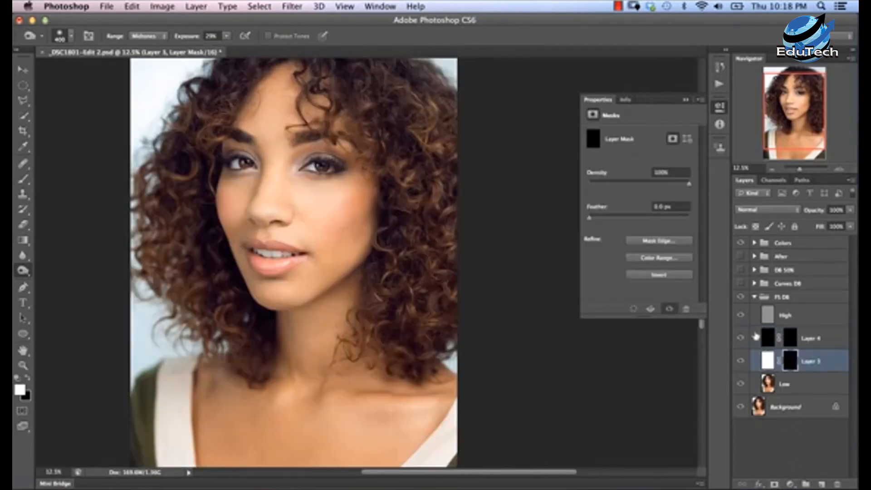
Rename the black-filled layer Burn and the white-filled layer Dodge.
double_click(812, 339)
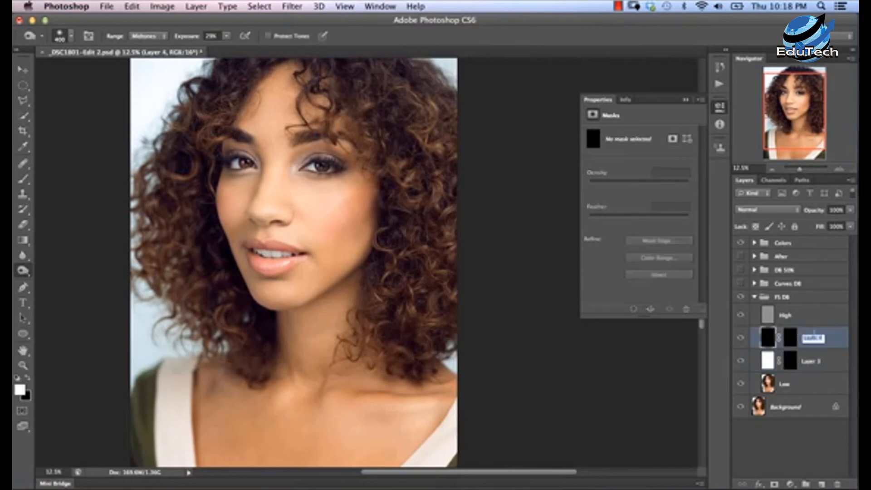
text(Lirn)
key(Return)
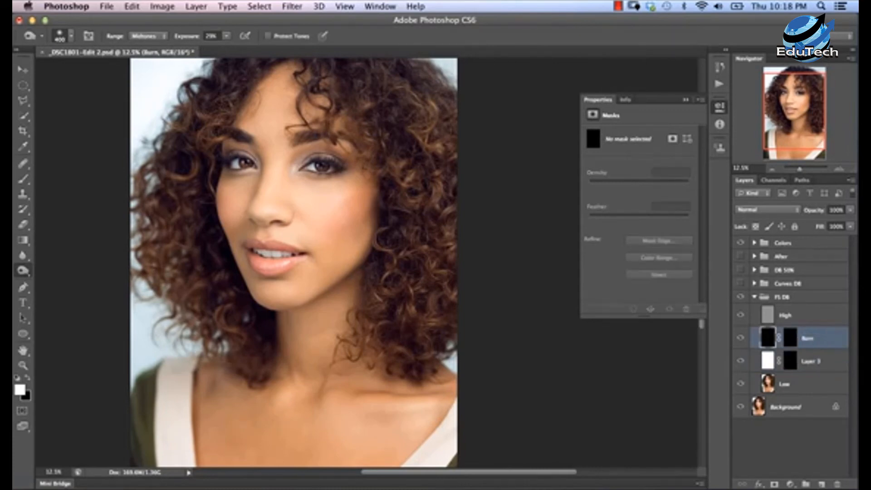
double_click(811, 361)
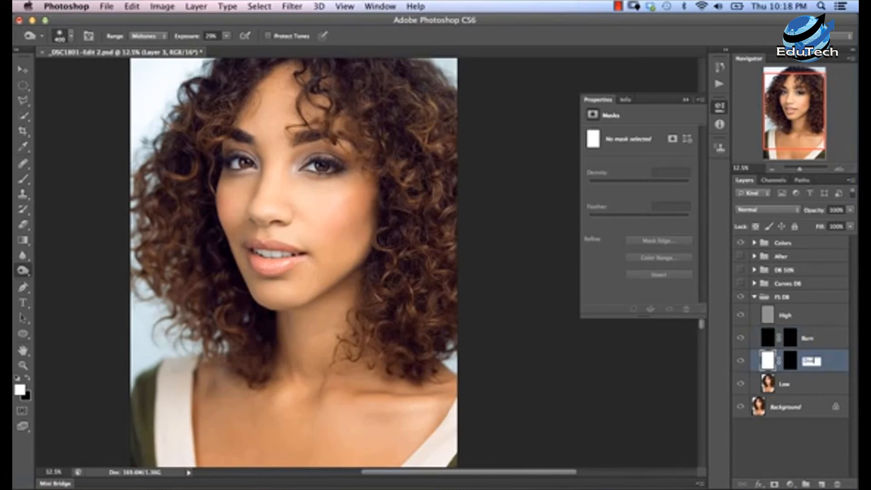
key(Return)
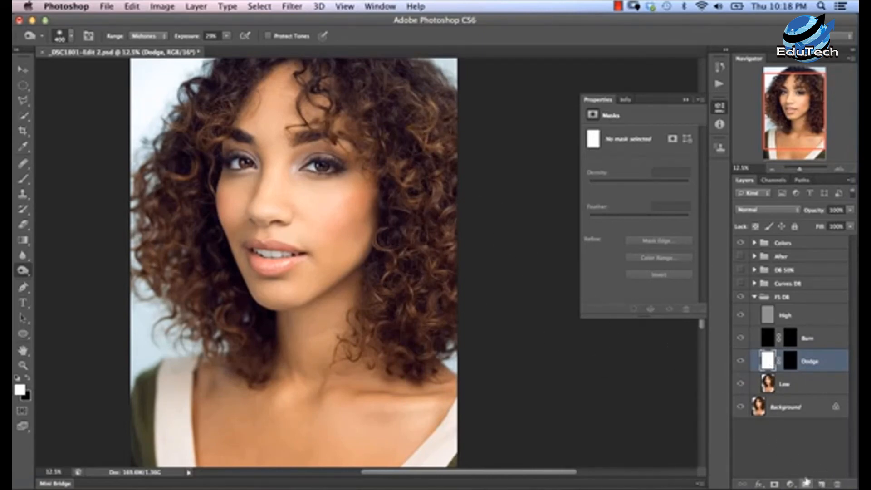
Add a layer between Dodge and Burn and fill it with a lighter orange-brown based on a colour sampled from the hair.
click(821, 484)
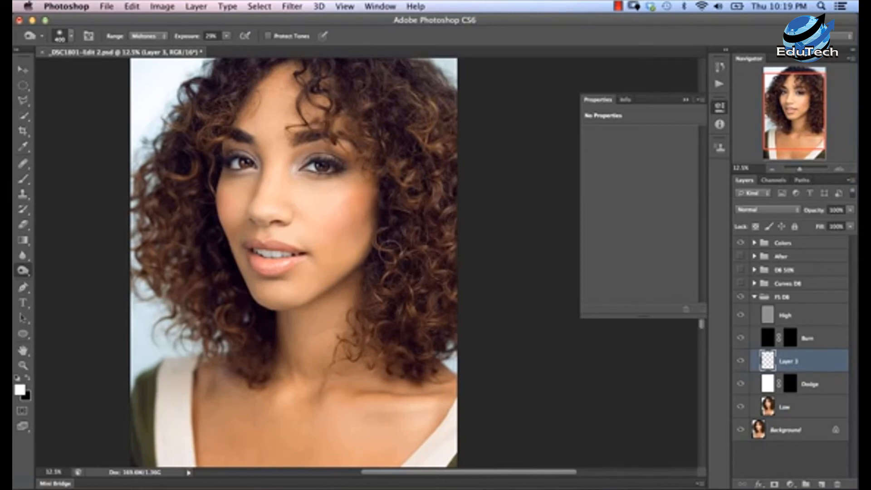
click(23, 179)
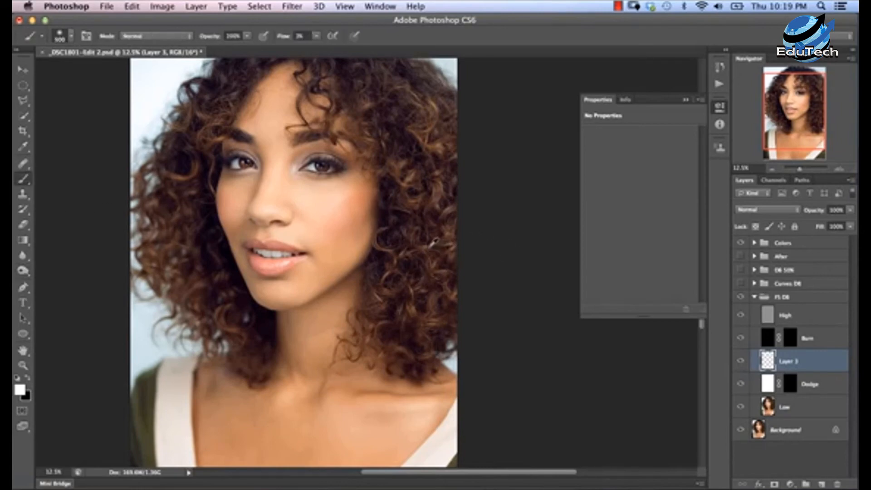
alt+click(430, 241)
drag(431, 242, 440, 135)
click(20, 390)
drag(569, 265, 576, 237)
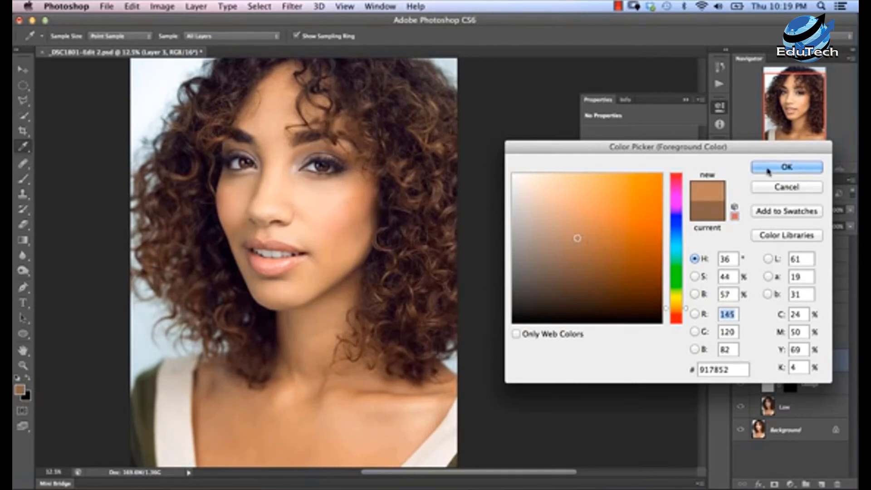
click(787, 167)
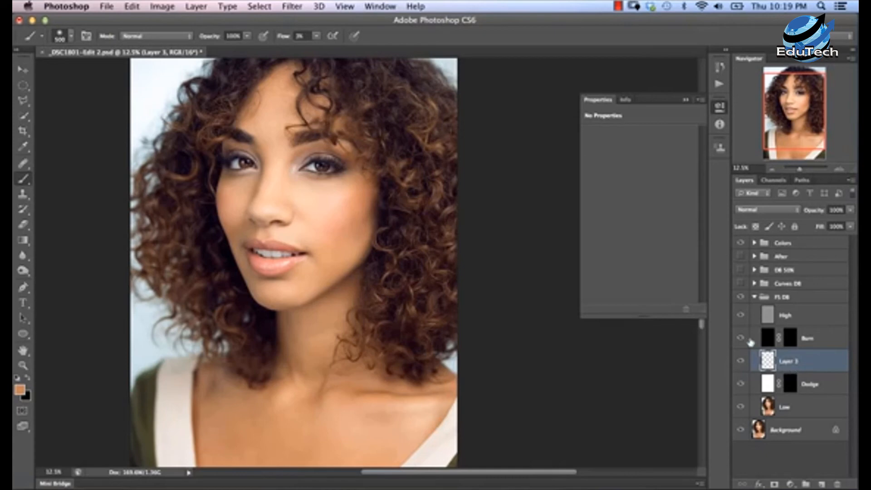
key(alt+BackSpace)
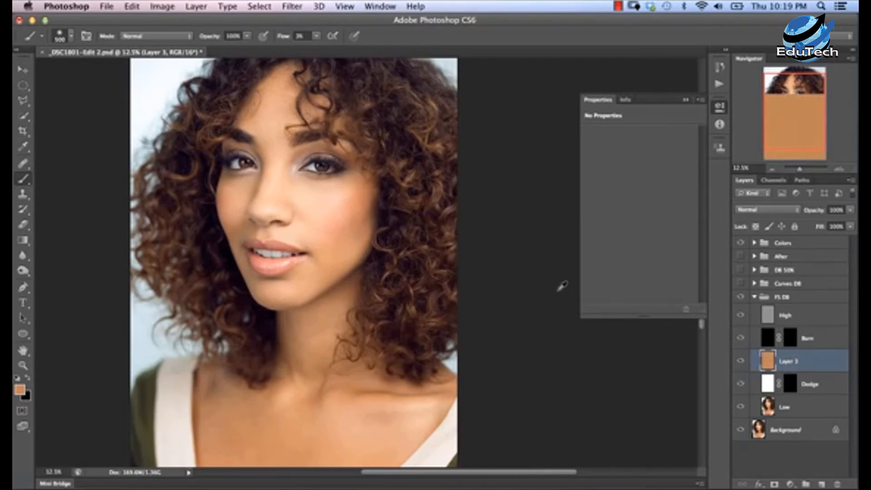
Add a black mask to the orange-brown layer, restore the default colours and reduce the brush size to 100 for painting the mask.
alt+click(774, 485)
key(d)
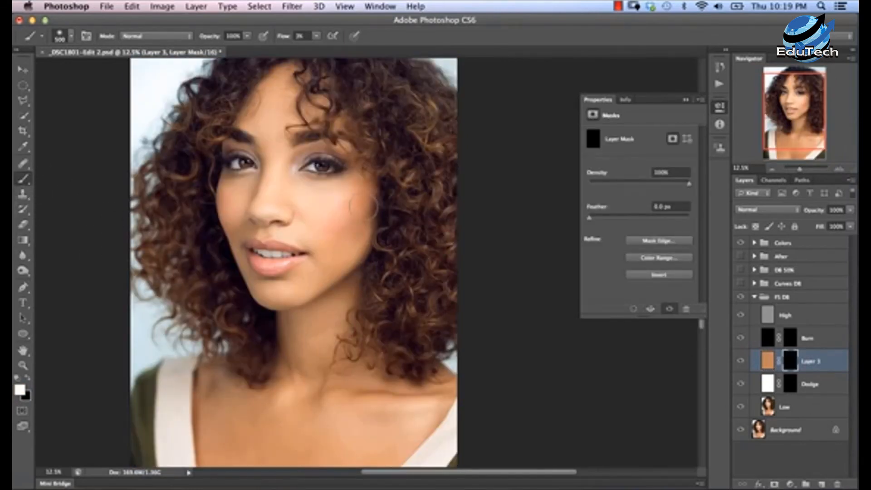
key(bracketleft)
key(bracketleft)
drag(284, 40, 287, 39)
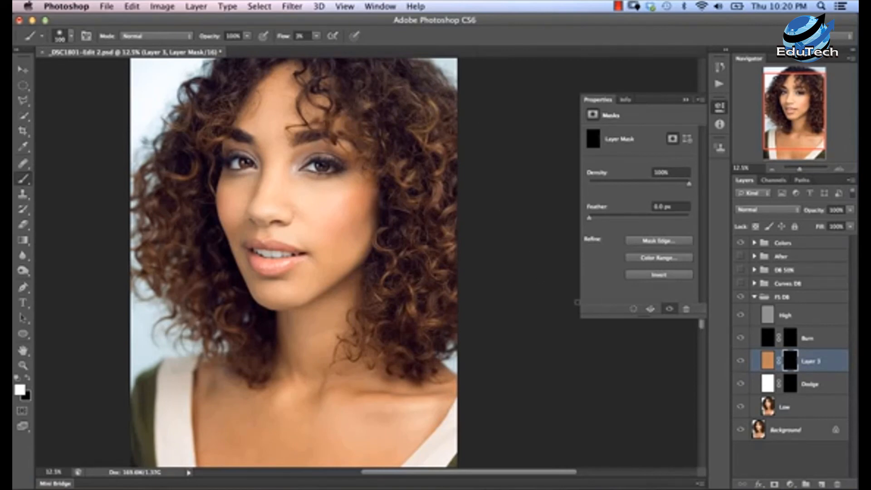
Compare the portrait with the orange-brown layer hidden and shown.
click(740, 361)
click(742, 362)
click(742, 362)
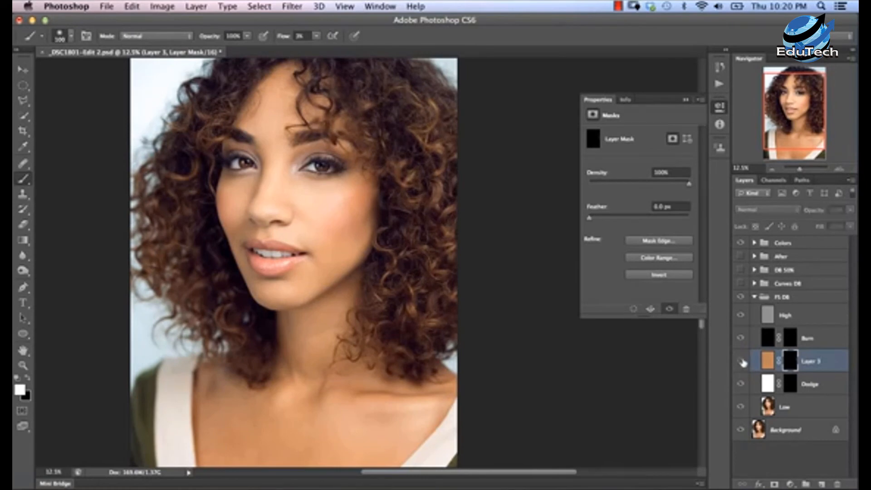
click(742, 361)
click(742, 361)
click(742, 361)
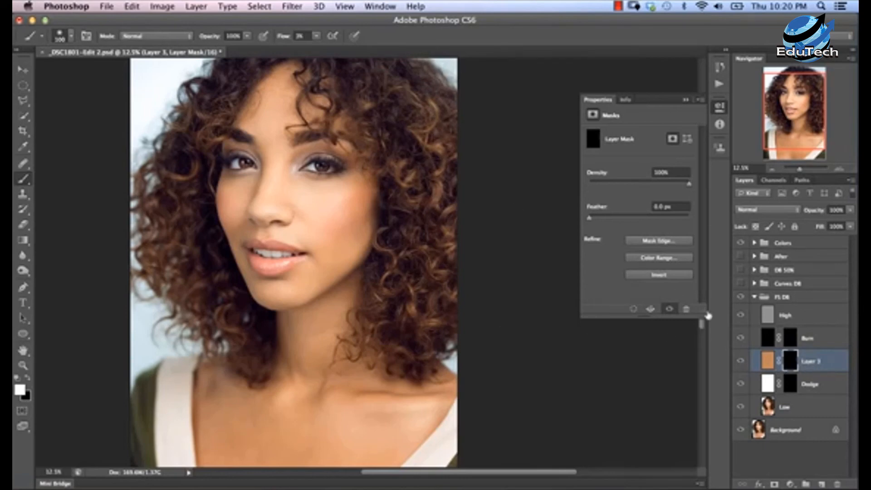
Try moving the orange-brown layer above the Colors group, and undo the move.
drag(813, 366, 813, 261)
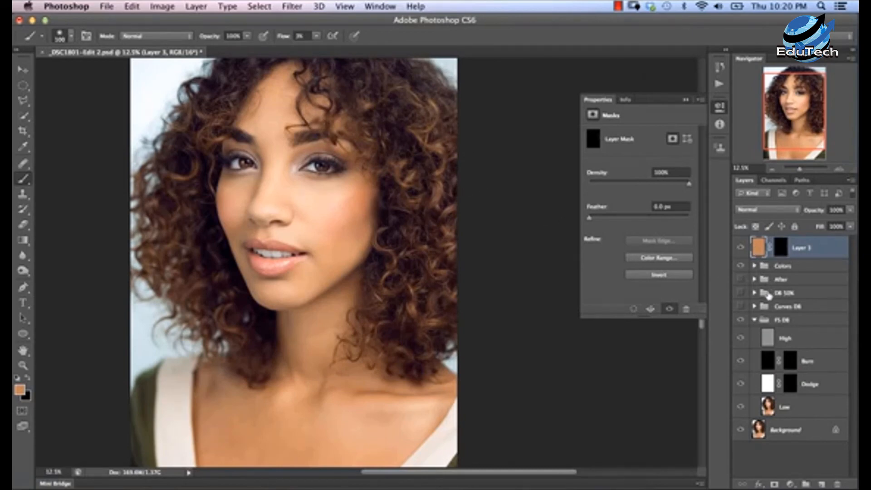
key(super+z)
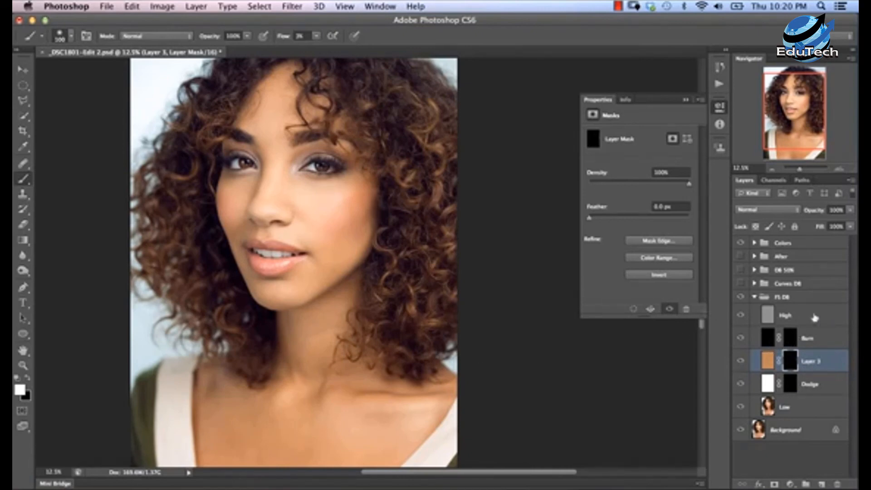
Paint white on the Burn layer's mask in the FS DB group with a lower brush flow and a brush size of 200.
click(791, 340)
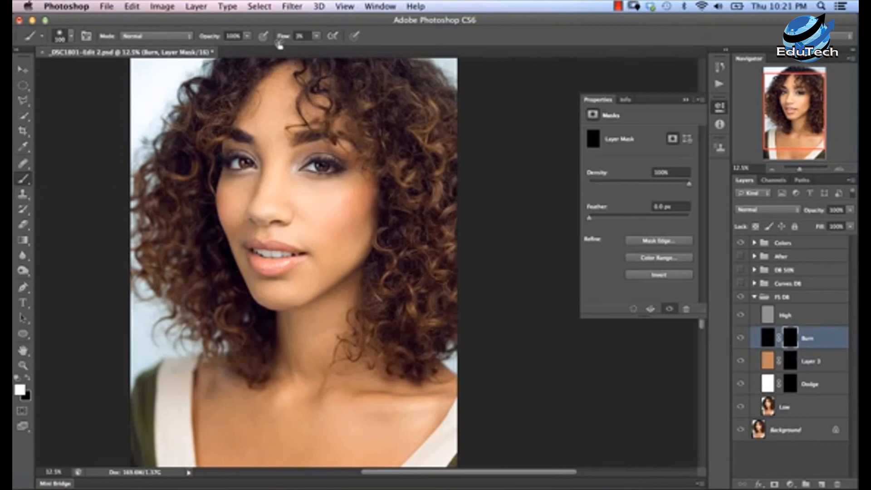
click(301, 36)
key(Return)
key(bracketright)
key(bracketright)
key(bracketright)
key(bracketright)
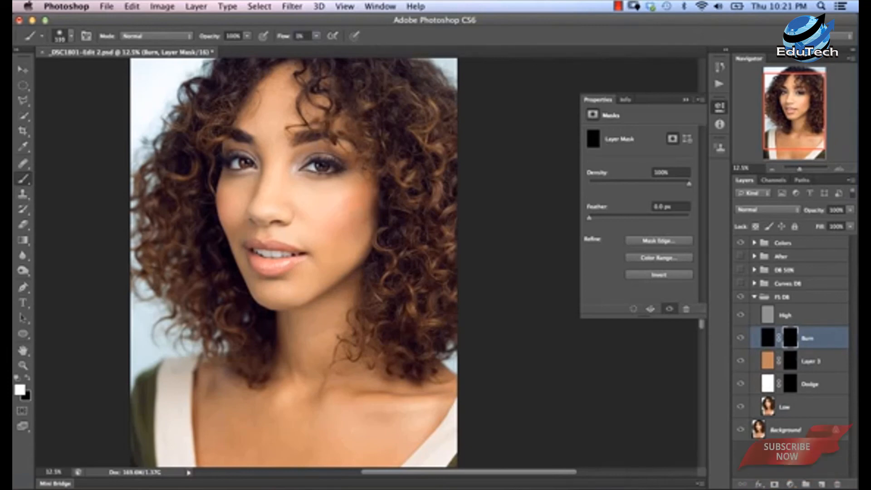
key(bracketright)
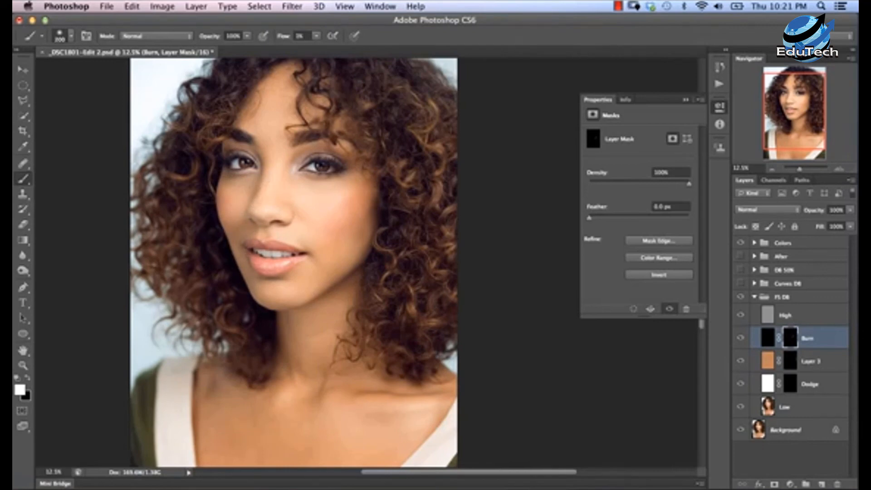
Brighten the cheek and the area below the nose by painting white on the Dodge layer's mask with a large soft brush.
key(bracketright)
key(bracketright)
key(bracketright)
key(bracketright)
click(792, 384)
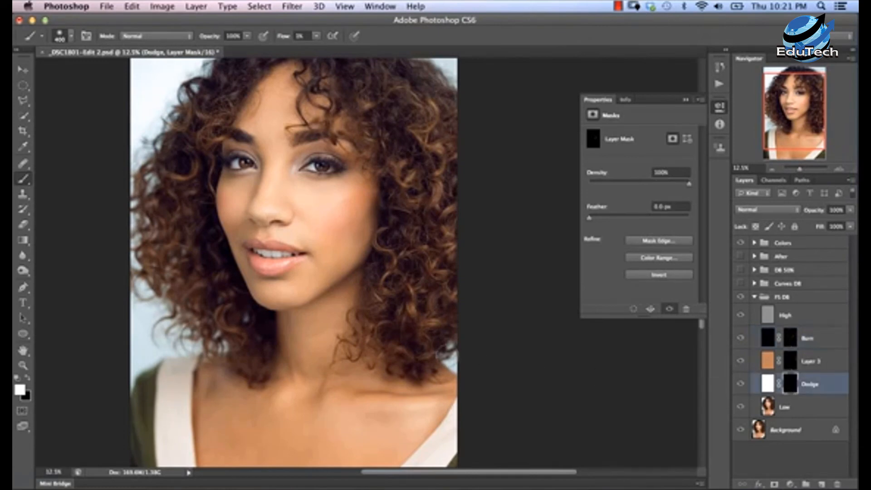
key(bracketright)
mouse_move(318, 206)
mouse_down()
mouse_move(334, 195)
mouse_move(330, 208)
mouse_move(341, 209)
mouse_up()
key(bracketleft)
key(bracketleft)
mouse_move(289, 233)
mouse_down()
mouse_move(307, 239)
mouse_move(287, 235)
mouse_up()
Try darkening the cheek on the Burn mask at 12% brush flow, undo the stroke and lower the flow again.
click(791, 338)
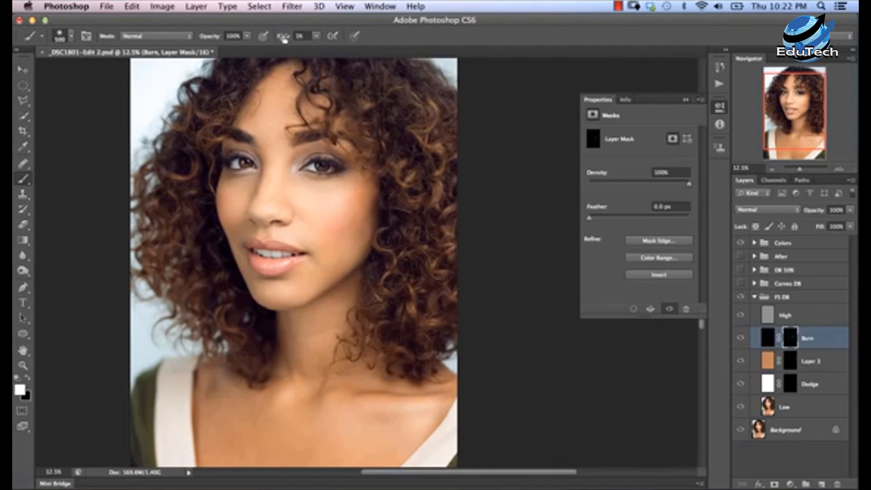
drag(284, 40, 299, 40)
mouse_move(363, 219)
mouse_down()
mouse_move(347, 232)
mouse_move(352, 226)
mouse_up()
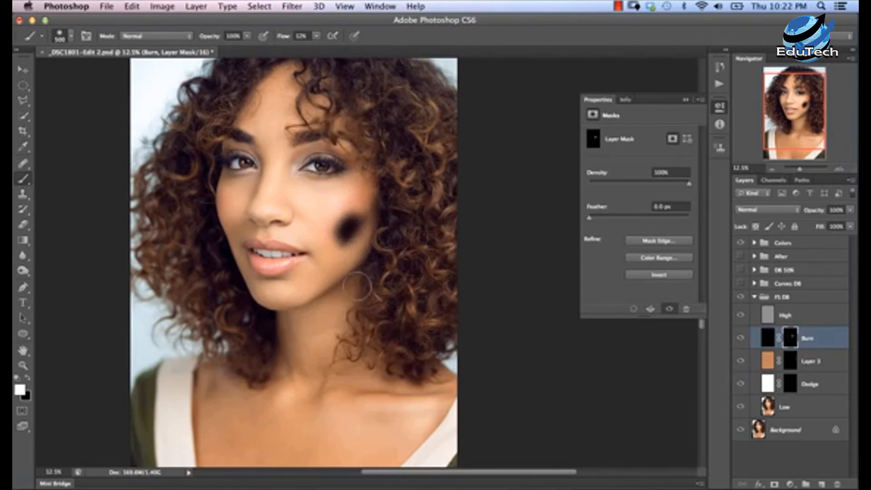
key(super+z)
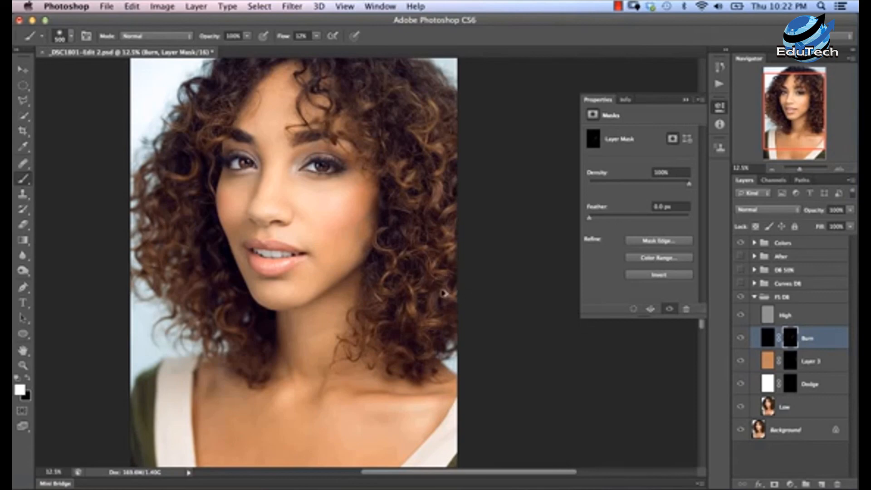
drag(285, 36, 252, 53)
Compare the portrait with and without the FS DB group, and leave the group hidden.
click(741, 297)
click(741, 297)
click(740, 298)
click(741, 298)
click(741, 296)
Look into the DB 50% and Curves DB groups and display the Curves Burn layer's mask on its own.
click(755, 270)
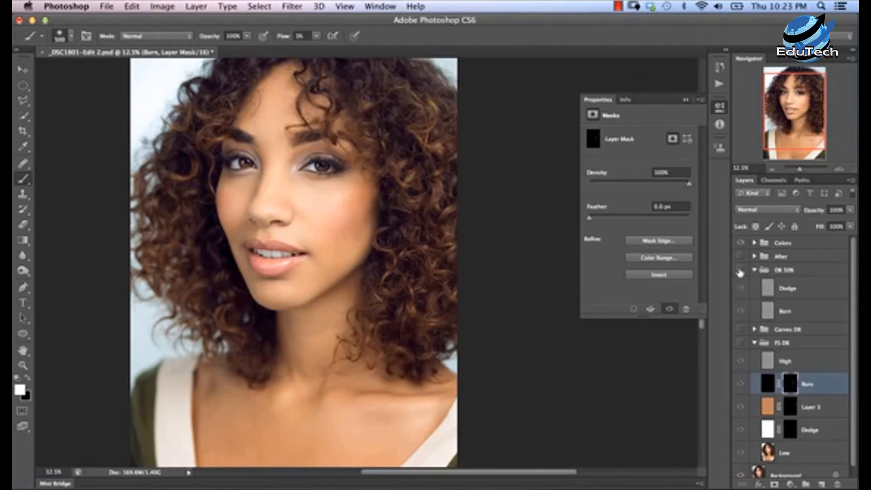
click(753, 270)
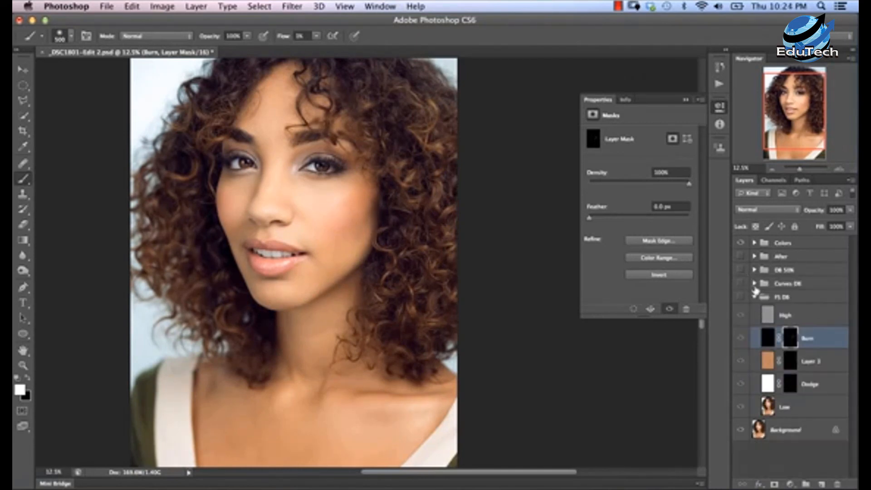
click(754, 284)
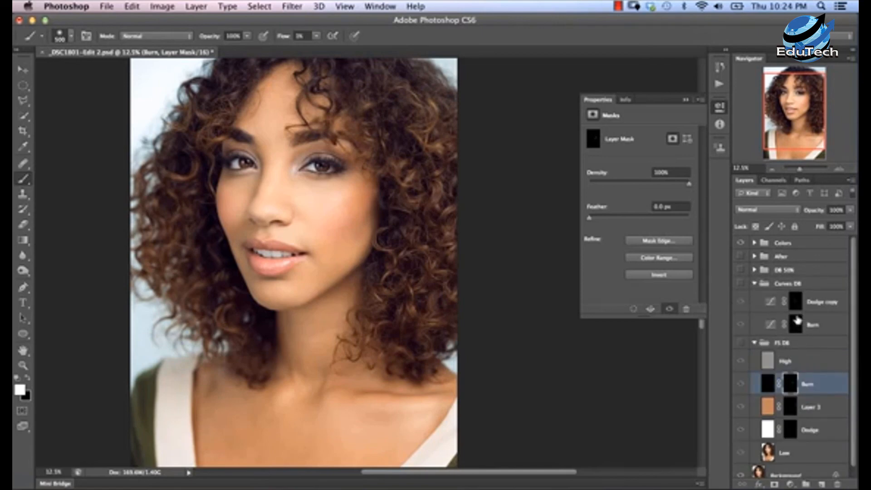
shift+click(796, 326)
shift+click(798, 330)
alt+click(798, 329)
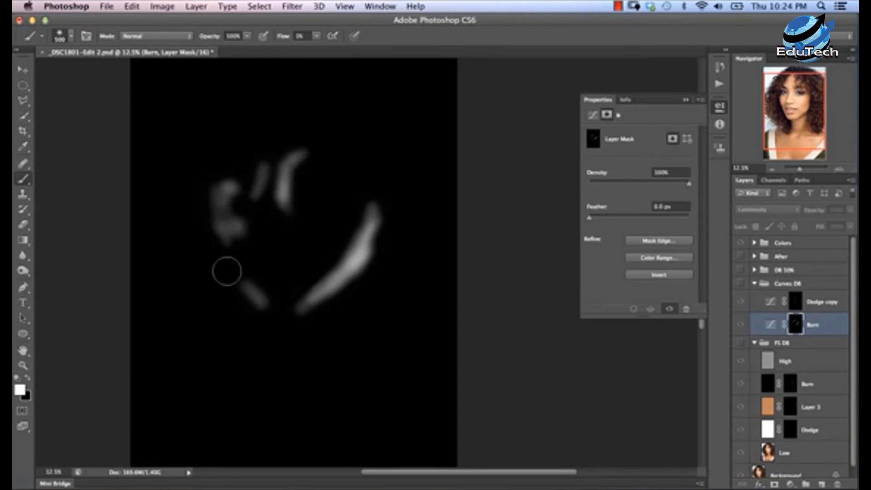
Soften the Curves Burn layer's mask with a Gaussian Blur of 40.2 pixels radius and return to the portrait view.
mouse_move(386, 224)
mouse_down()
mouse_move(375, 245)
mouse_move(371, 227)
mouse_move(313, 317)
mouse_move(317, 305)
mouse_move(302, 317)
mouse_move(324, 296)
mouse_move(325, 311)
mouse_move(380, 237)
mouse_move(368, 210)
mouse_move(369, 259)
mouse_up()
click(292, 6)
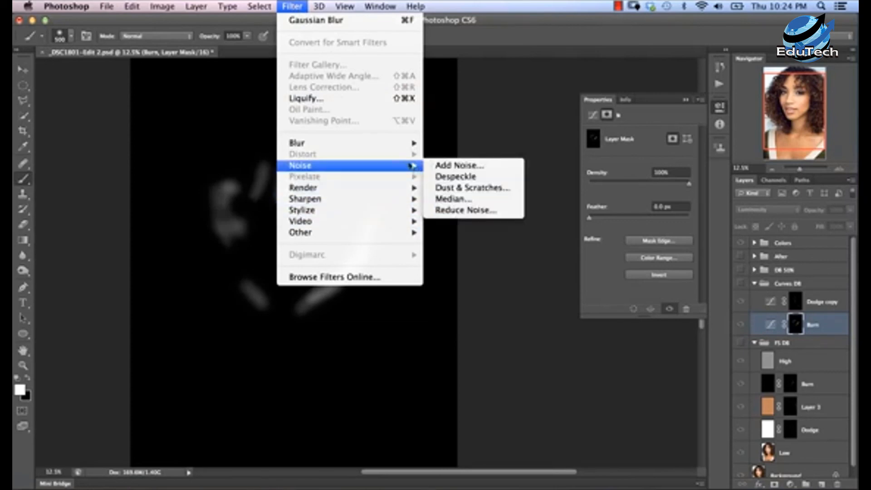
mouse_move(401, 143)
click(473, 232)
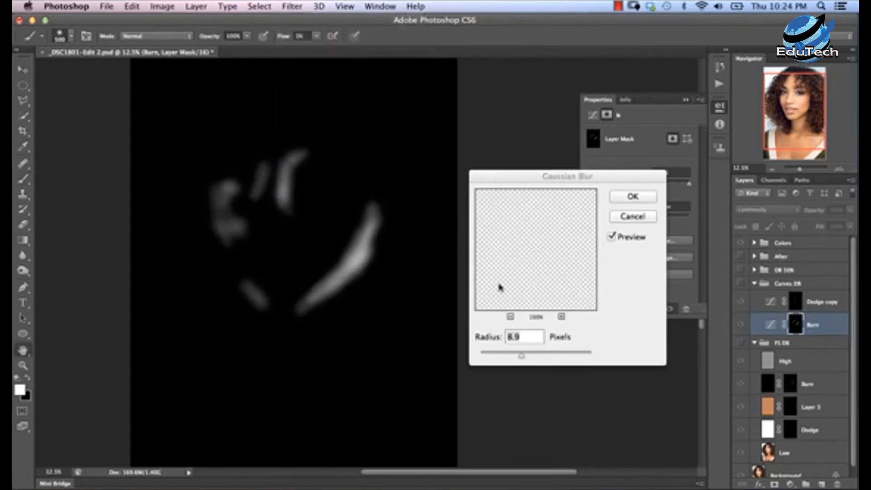
drag(523, 356, 538, 358)
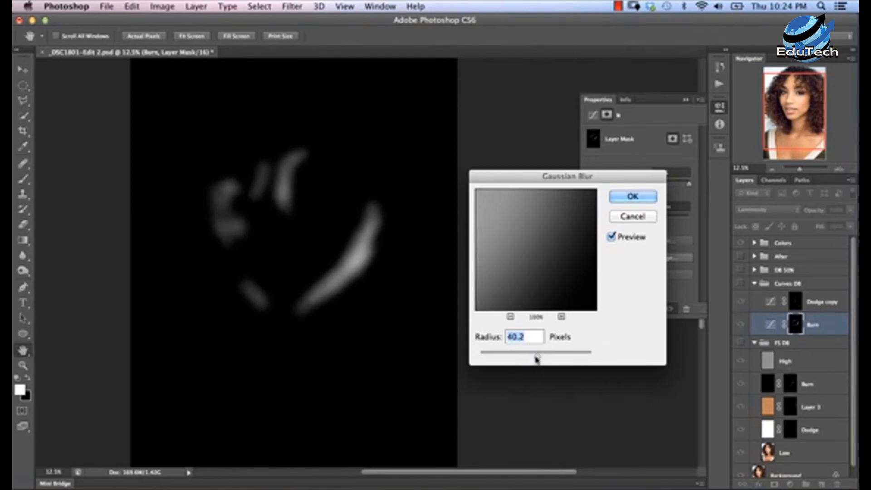
click(632, 196)
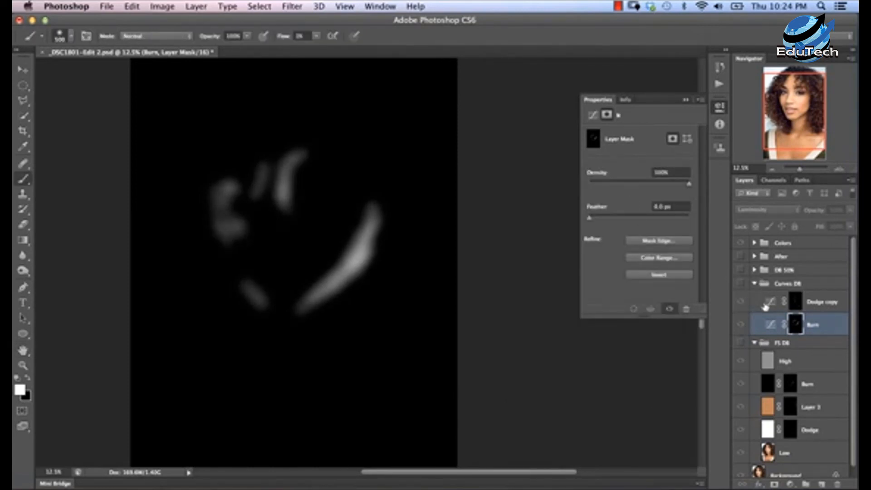
alt+click(793, 324)
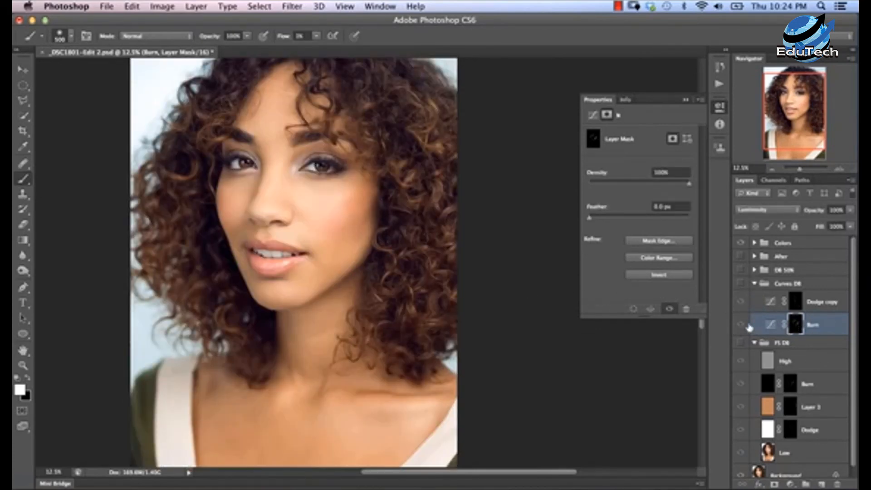
Toggle the last edit to the Burn layer's mask off and on to compare the two states.
key(super+z)
key(super+z)
key(super+z)
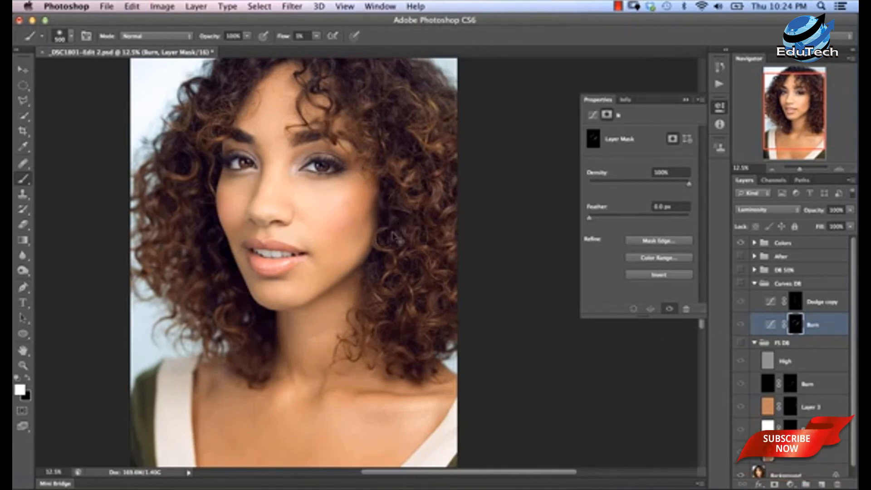
key(super+z)
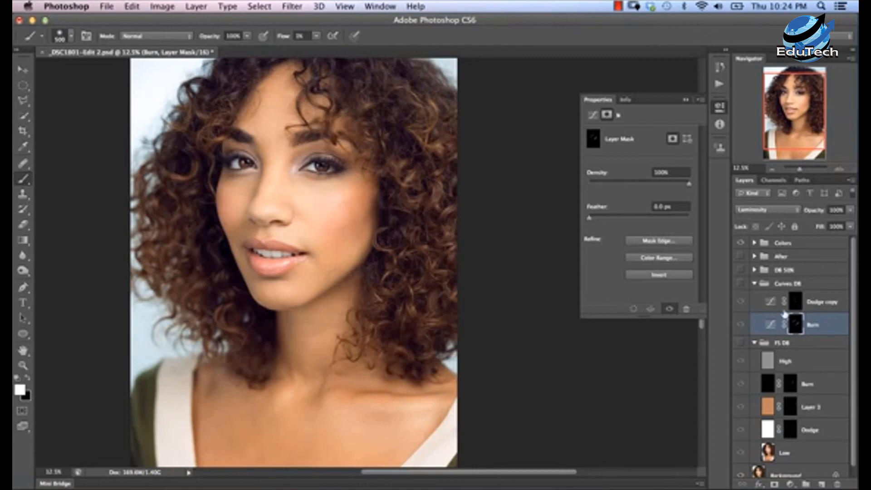
Look into the DB 50% group and collapse the DB 50%, Curves DB and FS DB groups.
click(755, 270)
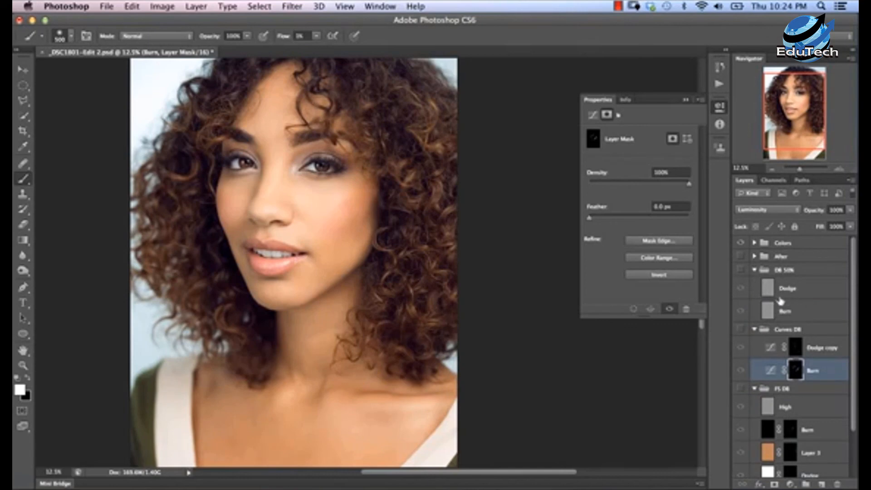
click(754, 270)
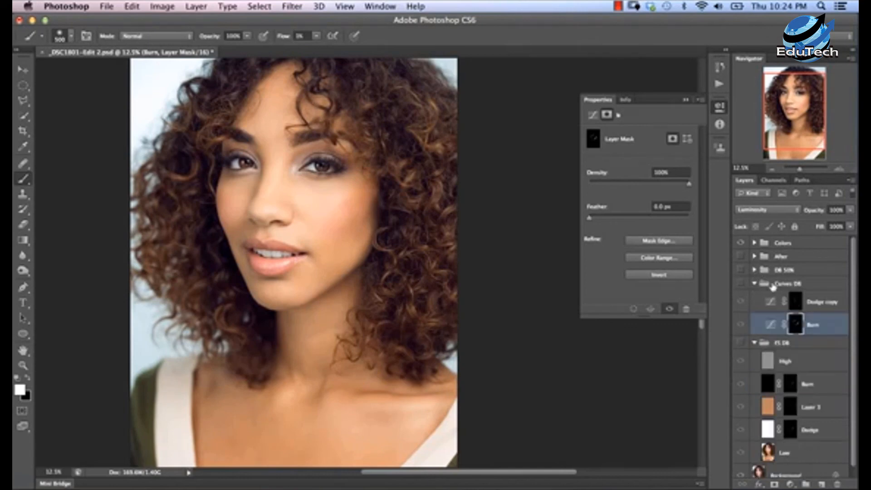
click(755, 284)
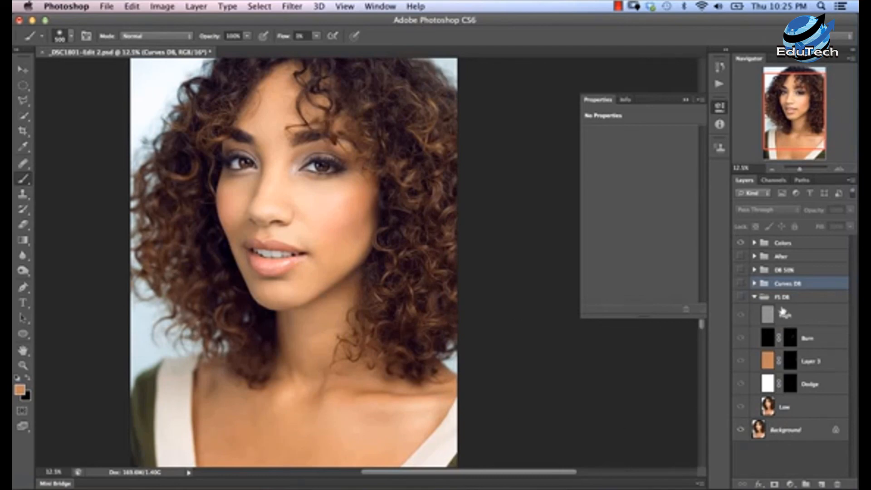
click(755, 298)
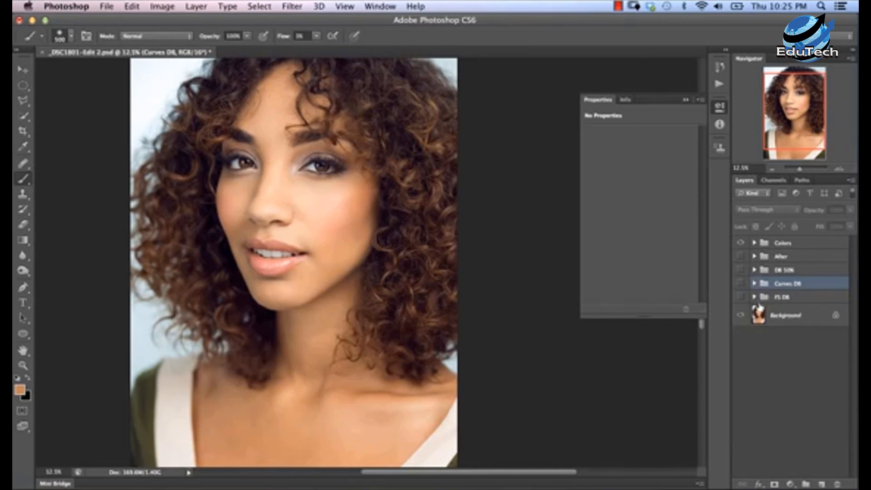